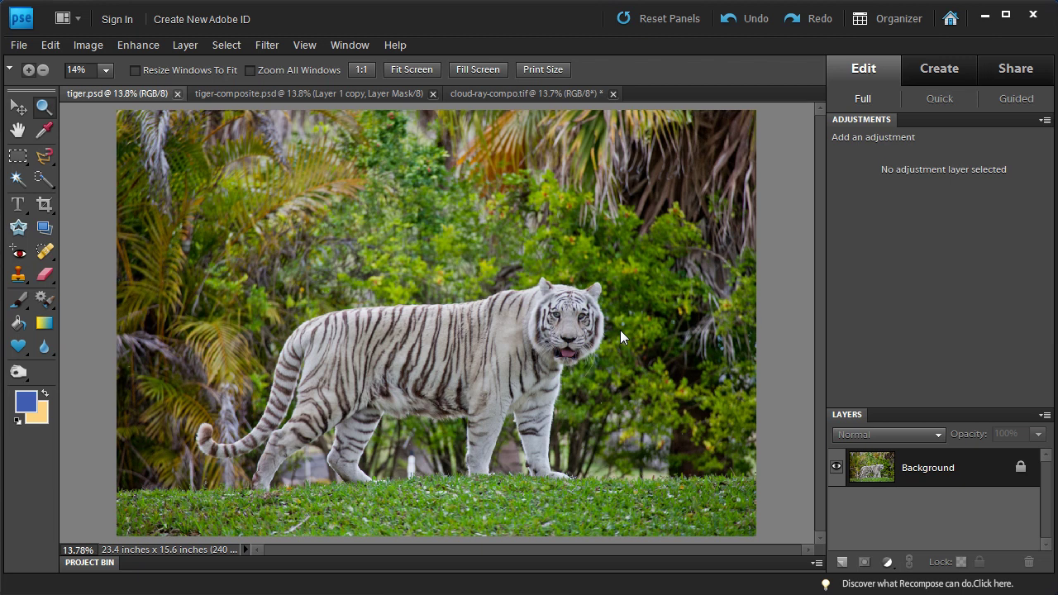
Duplicate the Background layer, hide the original, and make the copy the active layer
{"action": "key", "text": "e"}
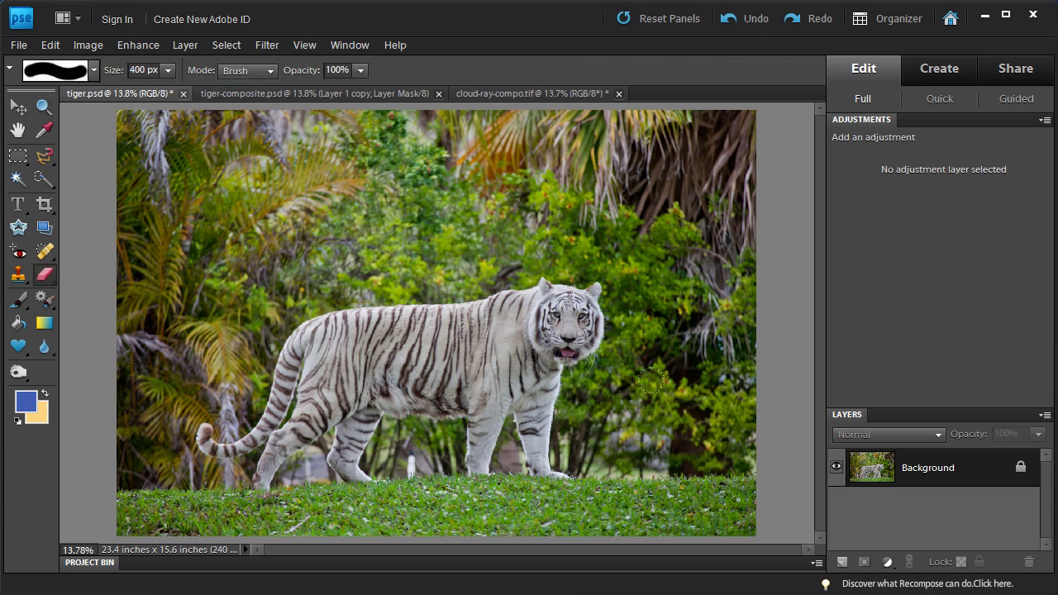
{"action": "left_click_drag", "start_coordinate": [874, 472], "coordinate": [876, 478]}
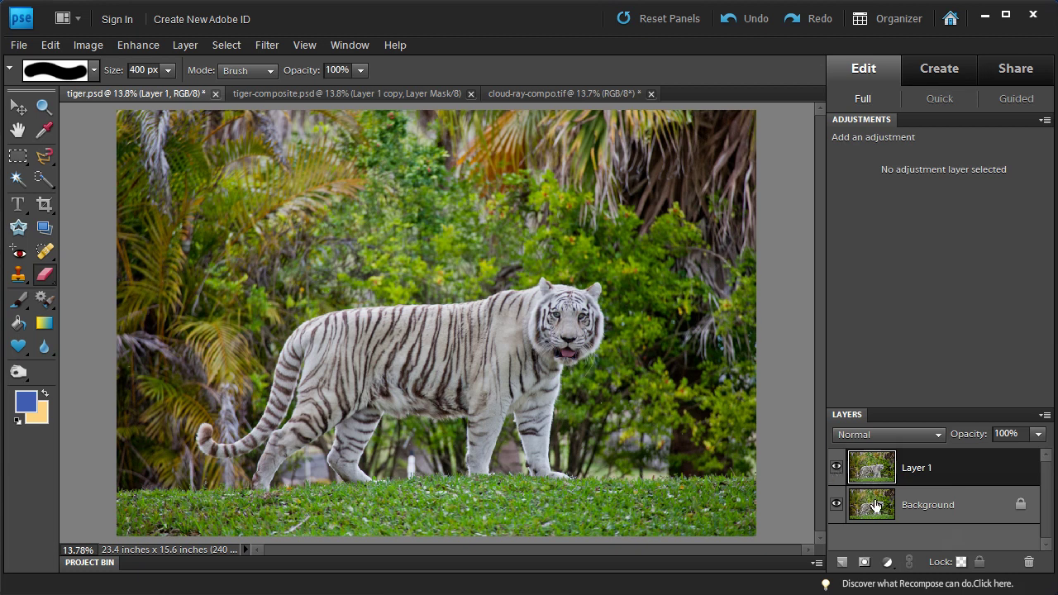
{"action": "left_click", "coordinate": [836, 507]}
{"action": "left_click", "coordinate": [881, 513]}
{"action": "left_click", "coordinate": [881, 473]}
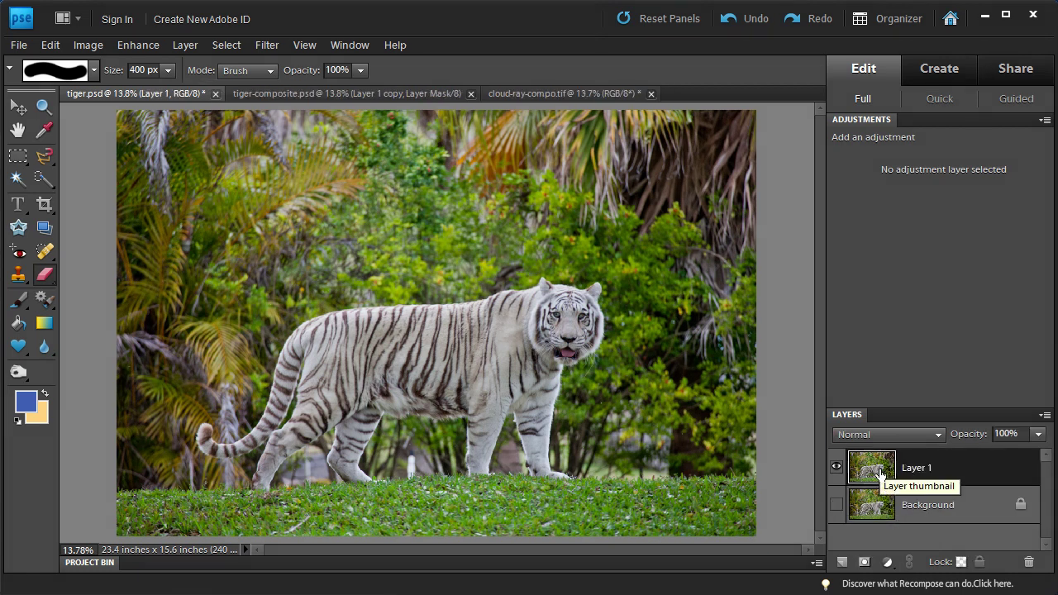
Erase the foliage around the tiger on Layer 1 with a 400 px eraser, and between its legs at 250 px
{"action": "key", "text": "v"}
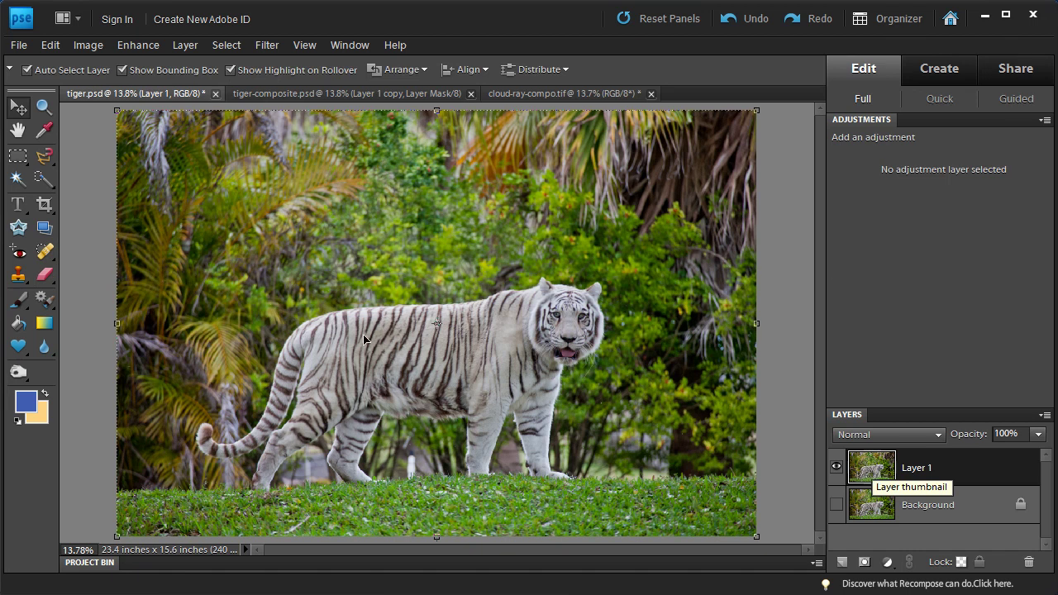
{"action": "left_click", "coordinate": [44, 277]}
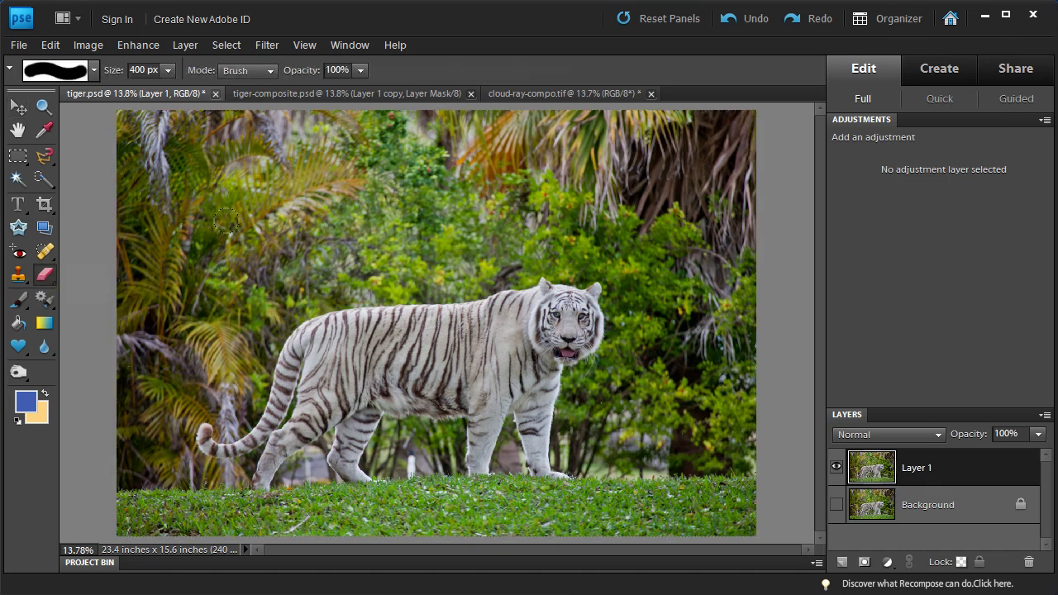
{"action": "mouse_move", "coordinate": [303, 197]}
{"action": "left_mouse_down"}
{"action": "mouse_move", "coordinate": [218, 191]}
{"action": "mouse_move", "coordinate": [388, 181]}
{"action": "mouse_move", "coordinate": [153, 143]}
{"action": "mouse_move", "coordinate": [195, 124]}
{"action": "mouse_move", "coordinate": [139, 120]}
{"action": "mouse_move", "coordinate": [409, 134]}
{"action": "mouse_move", "coordinate": [322, 114]}
{"action": "mouse_move", "coordinate": [492, 118]}
{"action": "mouse_move", "coordinate": [469, 124]}
{"action": "mouse_move", "coordinate": [465, 159]}
{"action": "mouse_move", "coordinate": [364, 177]}
{"action": "mouse_move", "coordinate": [445, 198]}
{"action": "mouse_move", "coordinate": [391, 227]}
{"action": "mouse_move", "coordinate": [511, 203]}
{"action": "mouse_move", "coordinate": [424, 233]}
{"action": "mouse_move", "coordinate": [646, 210]}
{"action": "mouse_move", "coordinate": [723, 162]}
{"action": "mouse_move", "coordinate": [538, 183]}
{"action": "mouse_move", "coordinate": [628, 126]}
{"action": "mouse_move", "coordinate": [559, 114]}
{"action": "mouse_move", "coordinate": [757, 140]}
{"action": "mouse_move", "coordinate": [739, 204]}
{"action": "mouse_move", "coordinate": [649, 179]}
{"action": "mouse_move", "coordinate": [739, 255]}
{"action": "mouse_move", "coordinate": [605, 244]}
{"action": "mouse_move", "coordinate": [752, 226]}
{"action": "mouse_move", "coordinate": [766, 115]}
{"action": "mouse_move", "coordinate": [700, 110]}
{"action": "mouse_move", "coordinate": [442, 147]}
{"action": "mouse_move", "coordinate": [318, 199]}
{"action": "mouse_move", "coordinate": [401, 218]}
{"action": "mouse_move", "coordinate": [209, 249]}
{"action": "mouse_move", "coordinate": [236, 195]}
{"action": "mouse_move", "coordinate": [129, 248]}
{"action": "mouse_move", "coordinate": [124, 186]}
{"action": "mouse_move", "coordinate": [106, 185]}
{"action": "mouse_move", "coordinate": [126, 320]}
{"action": "mouse_move", "coordinate": [143, 279]}
{"action": "mouse_move", "coordinate": [110, 359]}
{"action": "mouse_move", "coordinate": [215, 274]}
{"action": "mouse_move", "coordinate": [201, 336]}
{"action": "mouse_move", "coordinate": [234, 268]}
{"action": "mouse_move", "coordinate": [203, 286]}
{"action": "mouse_move", "coordinate": [185, 274]}
{"action": "mouse_move", "coordinate": [236, 239]}
{"action": "mouse_move", "coordinate": [238, 277]}
{"action": "mouse_move", "coordinate": [355, 230]}
{"action": "mouse_move", "coordinate": [373, 239]}
{"action": "mouse_move", "coordinate": [375, 258]}
{"action": "mouse_move", "coordinate": [488, 222]}
{"action": "mouse_move", "coordinate": [671, 270]}
{"action": "mouse_move", "coordinate": [650, 292]}
{"action": "mouse_move", "coordinate": [640, 350]}
{"action": "mouse_move", "coordinate": [620, 386]}
{"action": "mouse_move", "coordinate": [691, 403]}
{"action": "mouse_move", "coordinate": [776, 384]}
{"action": "mouse_move", "coordinate": [757, 313]}
{"action": "mouse_move", "coordinate": [686, 323]}
{"action": "mouse_move", "coordinate": [731, 401]}
{"action": "mouse_move", "coordinate": [704, 443]}
{"action": "mouse_move", "coordinate": [602, 432]}
{"action": "mouse_move", "coordinate": [576, 405]}
{"action": "left_mouse_up"}
{"action": "mouse_move", "coordinate": [137, 403]}
{"action": "left_mouse_down"}
{"action": "mouse_move", "coordinate": [162, 357]}
{"action": "mouse_move", "coordinate": [115, 435]}
{"action": "mouse_move", "coordinate": [121, 448]}
{"action": "mouse_move", "coordinate": [142, 398]}
{"action": "mouse_move", "coordinate": [112, 390]}
{"action": "mouse_move", "coordinate": [217, 356]}
{"action": "mouse_move", "coordinate": [213, 321]}
{"action": "mouse_move", "coordinate": [228, 290]}
{"action": "mouse_move", "coordinate": [357, 277]}
{"action": "left_mouse_up"}
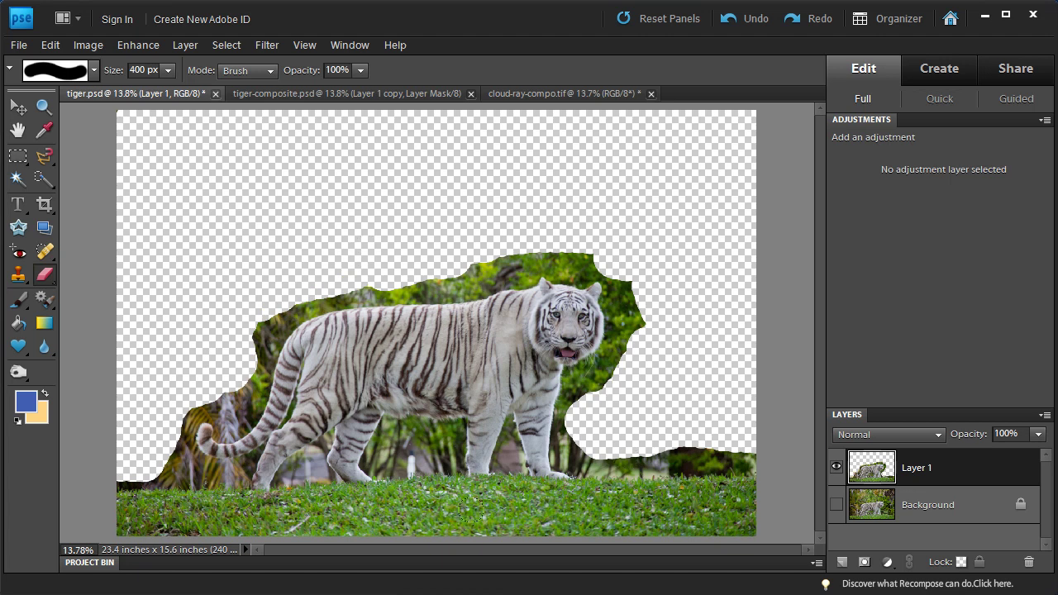
{"action": "key", "text": "bracketleft"}
{"action": "key", "text": "bracketleft"}
{"action": "mouse_move", "coordinate": [434, 448]}
{"action": "left_mouse_down"}
{"action": "mouse_move", "coordinate": [418, 447]}
{"action": "mouse_move", "coordinate": [446, 439]}
{"action": "mouse_move", "coordinate": [397, 437]}
{"action": "mouse_move", "coordinate": [396, 457]}
{"action": "left_mouse_up"}
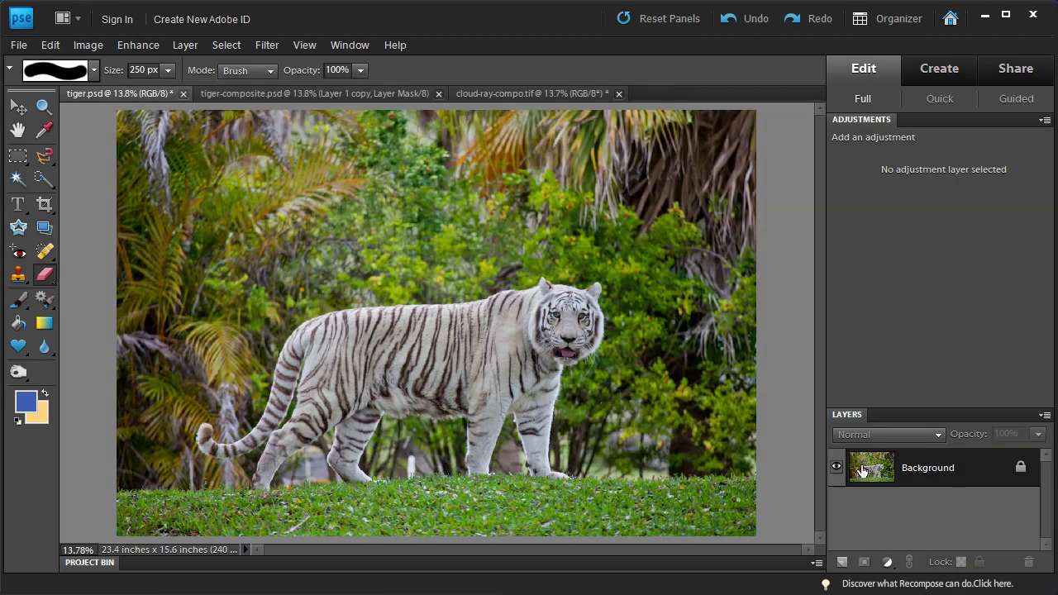
Duplicate the Background layer and add a Reveal All layer mask to the copy
{"action": "left_click_drag", "start_coordinate": [873, 474], "coordinate": [874, 474]}
{"action": "key", "text": "ctrl+j"}
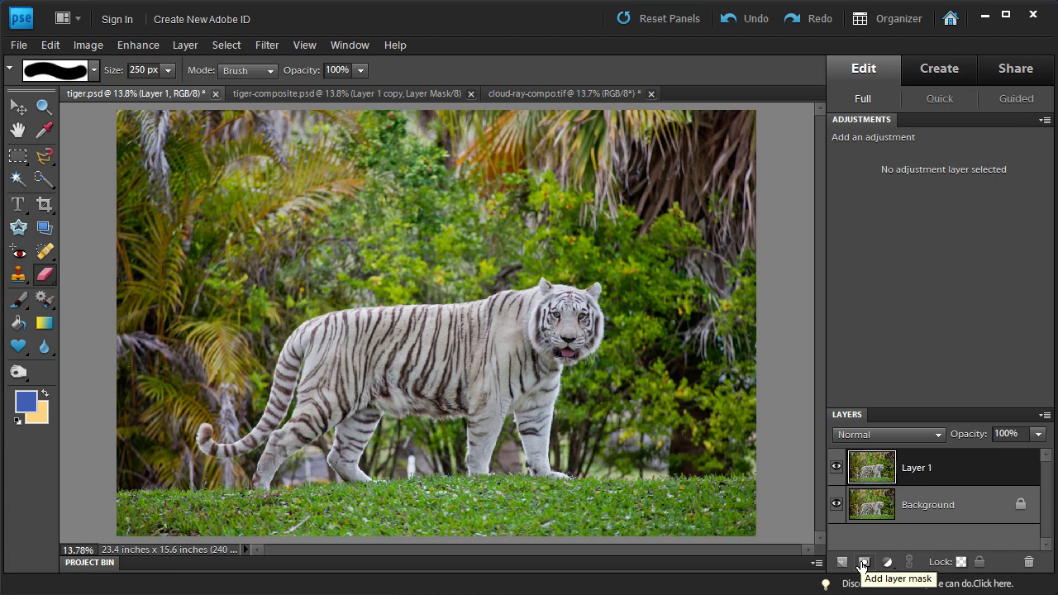
{"action": "left_click", "coordinate": [183, 47]}
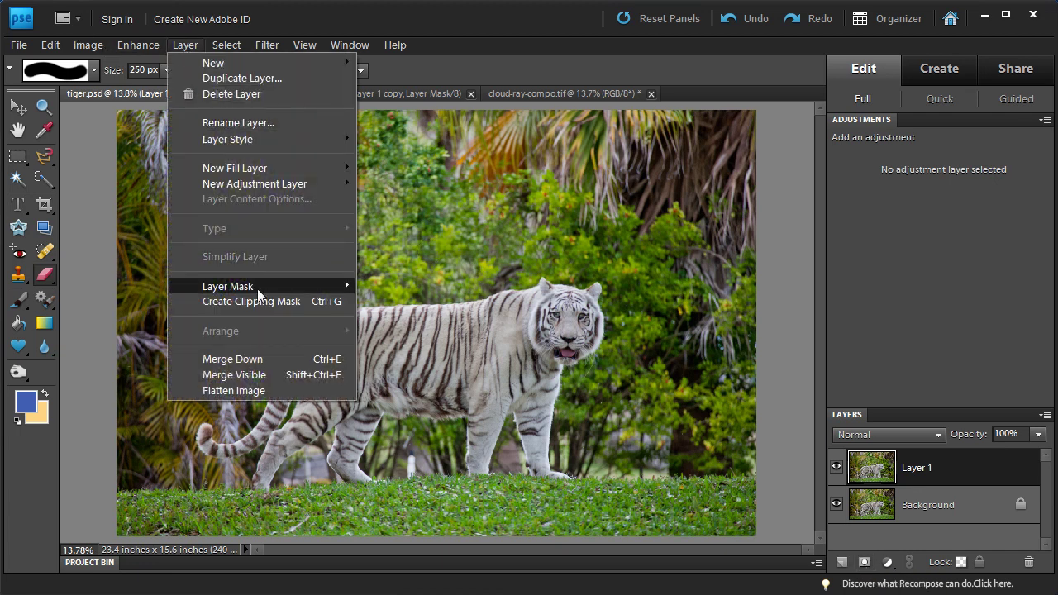
{"action": "mouse_move", "coordinate": [257, 288]}
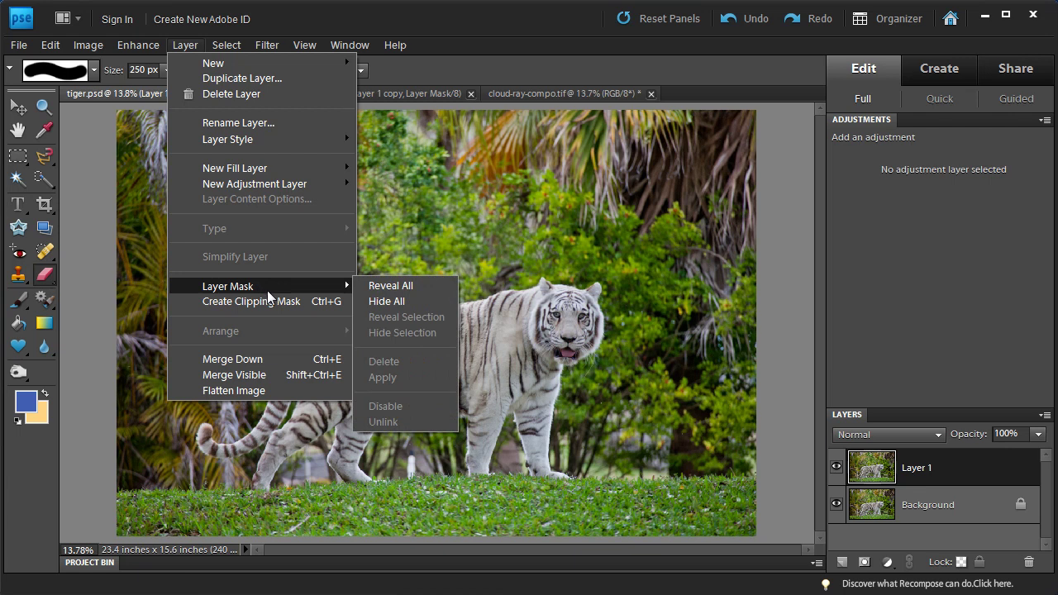
{"action": "left_click", "coordinate": [377, 287]}
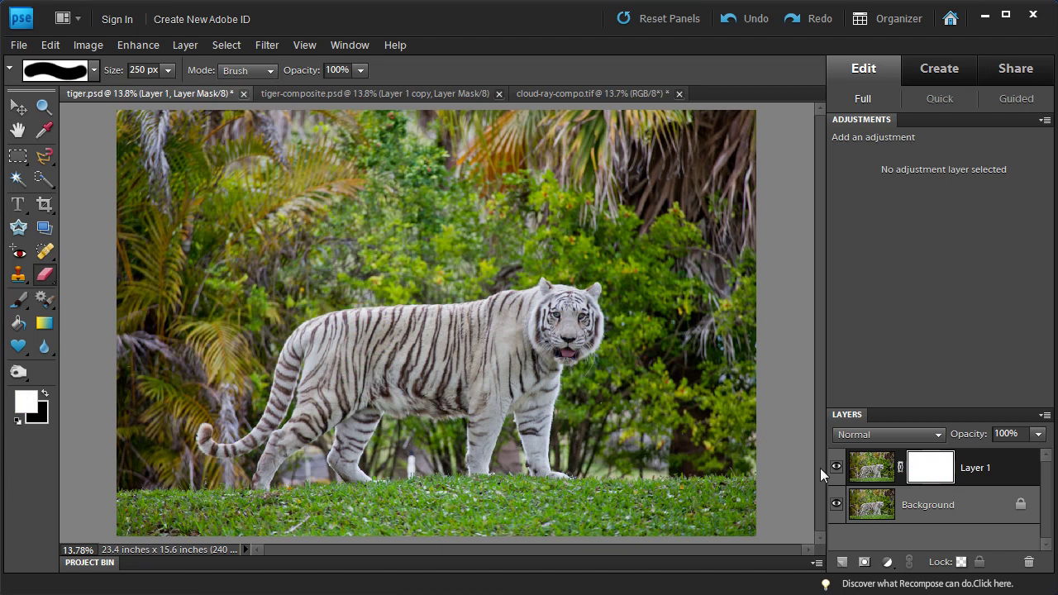
Paint black on Layer 1's mask with a soft 532 px brush to hide the foliage above the tiger
{"action": "left_click", "coordinate": [927, 471]}
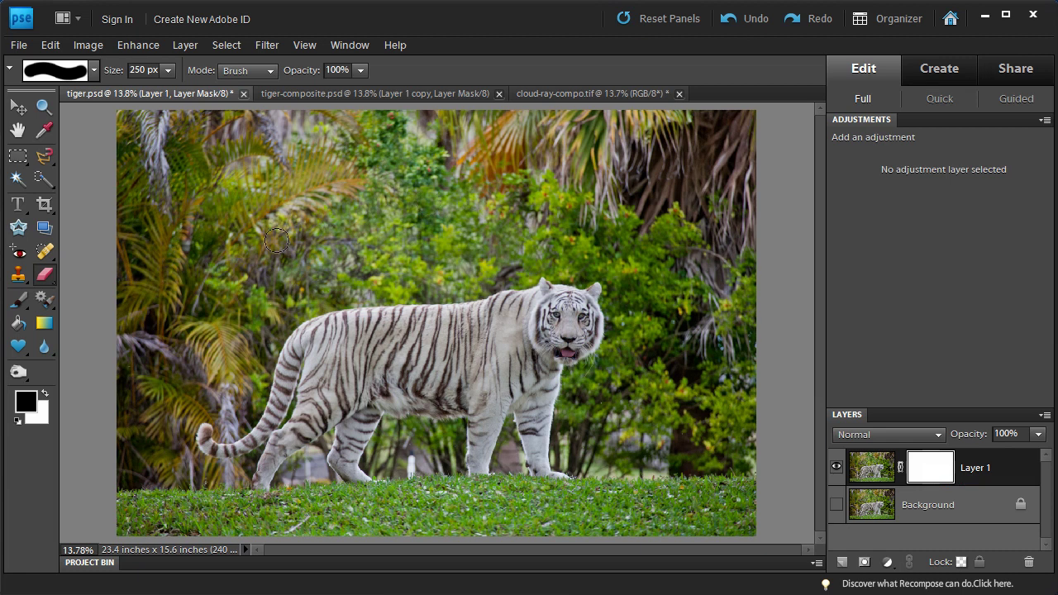
{"action": "left_click", "coordinate": [18, 303]}
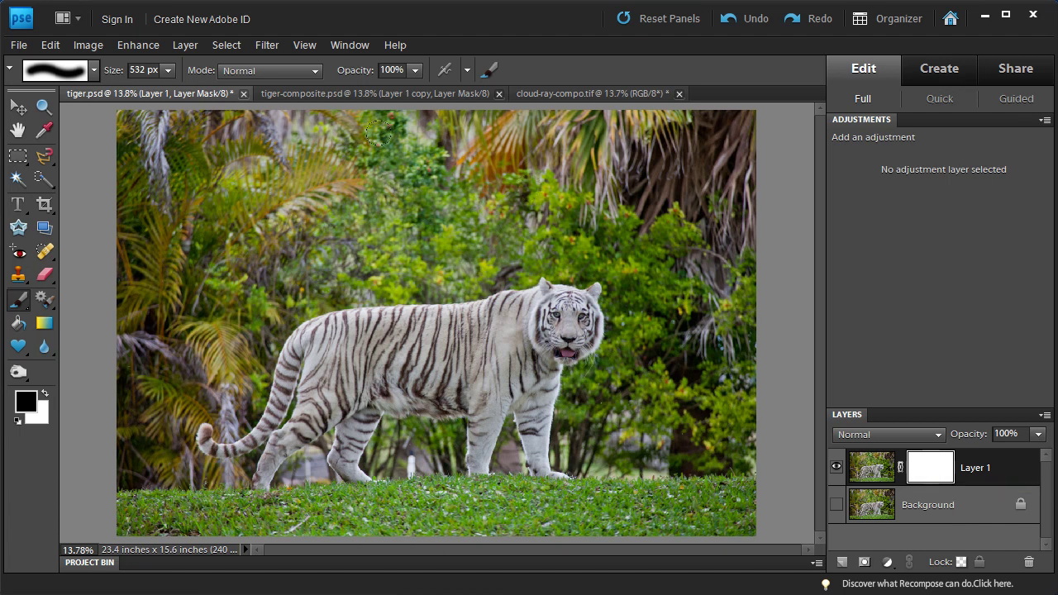
{"action": "mouse_move", "coordinate": [395, 164]}
{"action": "left_mouse_down"}
{"action": "mouse_move", "coordinate": [371, 156]}
{"action": "mouse_move", "coordinate": [619, 121]}
{"action": "mouse_move", "coordinate": [342, 110]}
{"action": "mouse_move", "coordinate": [218, 131]}
{"action": "mouse_move", "coordinate": [300, 153]}
{"action": "mouse_move", "coordinate": [422, 143]}
{"action": "mouse_move", "coordinate": [136, 134]}
{"action": "mouse_move", "coordinate": [146, 113]}
{"action": "mouse_move", "coordinate": [123, 114]}
{"action": "mouse_move", "coordinate": [123, 199]}
{"action": "mouse_move", "coordinate": [254, 171]}
{"action": "mouse_move", "coordinate": [207, 200]}
{"action": "mouse_move", "coordinate": [132, 111]}
{"action": "mouse_move", "coordinate": [141, 273]}
{"action": "mouse_move", "coordinate": [113, 228]}
{"action": "mouse_move", "coordinate": [166, 241]}
{"action": "mouse_move", "coordinate": [262, 200]}
{"action": "mouse_move", "coordinate": [232, 224]}
{"action": "mouse_move", "coordinate": [395, 179]}
{"action": "mouse_move", "coordinate": [242, 177]}
{"action": "mouse_move", "coordinate": [374, 198]}
{"action": "mouse_move", "coordinate": [382, 212]}
{"action": "mouse_move", "coordinate": [744, 153]}
{"action": "mouse_move", "coordinate": [690, 122]}
{"action": "mouse_move", "coordinate": [615, 102]}
{"action": "mouse_move", "coordinate": [483, 169]}
{"action": "mouse_move", "coordinate": [637, 209]}
{"action": "mouse_move", "coordinate": [766, 269]}
{"action": "mouse_move", "coordinate": [761, 261]}
{"action": "mouse_move", "coordinate": [751, 316]}
{"action": "mouse_move", "coordinate": [668, 212]}
{"action": "mouse_move", "coordinate": [722, 282]}
{"action": "left_mouse_up"}
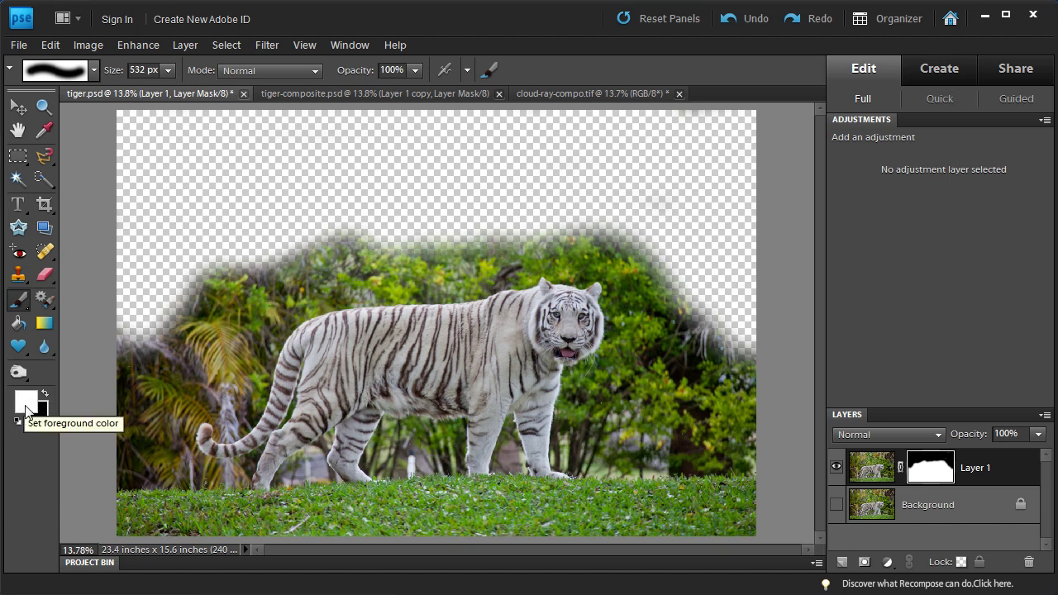
Restore the hidden foliage by painting white on the mask, and hide the upper background again in black with a 700 px brush
{"action": "mouse_move", "coordinate": [717, 327]}
{"action": "left_mouse_down"}
{"action": "mouse_move", "coordinate": [751, 386]}
{"action": "mouse_move", "coordinate": [667, 290]}
{"action": "mouse_move", "coordinate": [661, 319]}
{"action": "mouse_move", "coordinate": [653, 224]}
{"action": "mouse_move", "coordinate": [601, 236]}
{"action": "mouse_move", "coordinate": [275, 204]}
{"action": "mouse_move", "coordinate": [185, 215]}
{"action": "mouse_move", "coordinate": [305, 246]}
{"action": "mouse_move", "coordinate": [176, 270]}
{"action": "mouse_move", "coordinate": [122, 205]}
{"action": "mouse_move", "coordinate": [130, 317]}
{"action": "mouse_move", "coordinate": [167, 210]}
{"action": "mouse_move", "coordinate": [90, 163]}
{"action": "mouse_move", "coordinate": [113, 120]}
{"action": "mouse_move", "coordinate": [131, 111]}
{"action": "mouse_move", "coordinate": [112, 113]}
{"action": "mouse_move", "coordinate": [216, 146]}
{"action": "mouse_move", "coordinate": [156, 160]}
{"action": "mouse_move", "coordinate": [204, 111]}
{"action": "mouse_move", "coordinate": [154, 104]}
{"action": "mouse_move", "coordinate": [467, 117]}
{"action": "mouse_move", "coordinate": [377, 176]}
{"action": "mouse_move", "coordinate": [546, 161]}
{"action": "mouse_move", "coordinate": [634, 115]}
{"action": "mouse_move", "coordinate": [547, 104]}
{"action": "mouse_move", "coordinate": [676, 116]}
{"action": "mouse_move", "coordinate": [724, 188]}
{"action": "mouse_move", "coordinate": [706, 99]}
{"action": "mouse_move", "coordinate": [626, 111]}
{"action": "mouse_move", "coordinate": [70, 122]}
{"action": "mouse_move", "coordinate": [704, 110]}
{"action": "mouse_move", "coordinate": [674, 124]}
{"action": "left_mouse_up"}
{"action": "key", "text": "bracketright"}
{"action": "key", "text": "bracketright"}
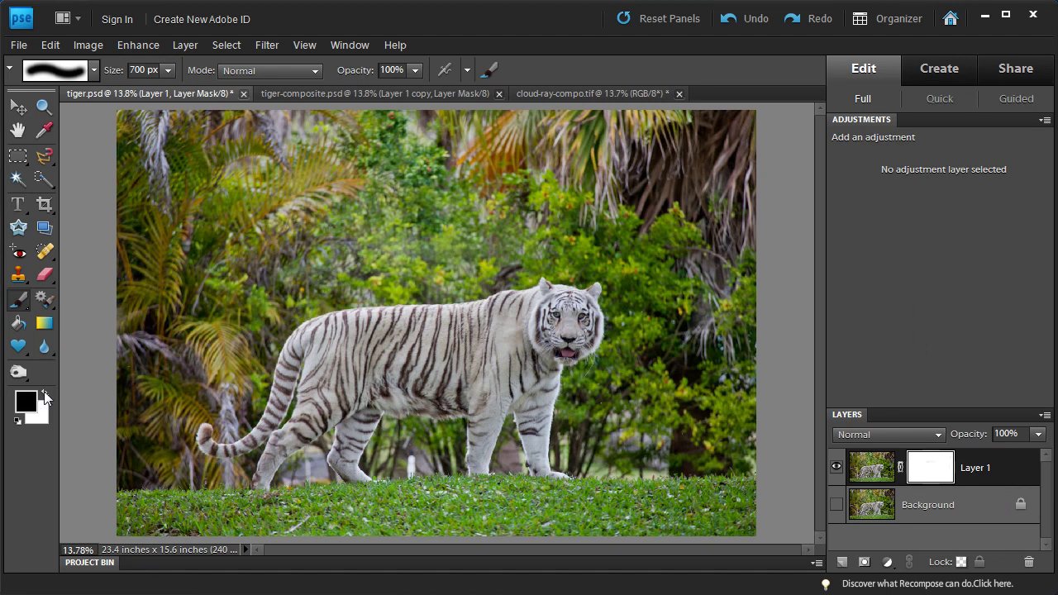
{"action": "mouse_move", "coordinate": [769, 140]}
{"action": "left_mouse_down"}
{"action": "mouse_move", "coordinate": [174, 136]}
{"action": "mouse_move", "coordinate": [277, 180]}
{"action": "mouse_move", "coordinate": [141, 261]}
{"action": "mouse_move", "coordinate": [339, 190]}
{"action": "mouse_move", "coordinate": [499, 156]}
{"action": "mouse_move", "coordinate": [693, 180]}
{"action": "mouse_move", "coordinate": [721, 264]}
{"action": "left_mouse_up"}
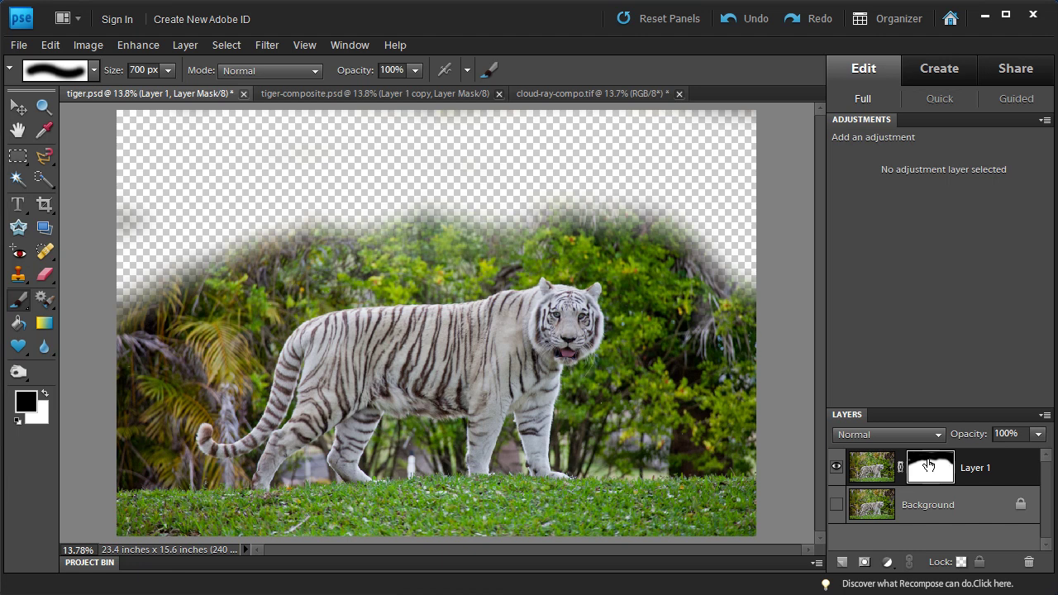
Display Layer 1's mask, replace it with the tiger silhouette mask copied from tiger-composite.psd, and return to the normal image view
{"action": "left_click", "coordinate": [928, 466], "text": "alt"}
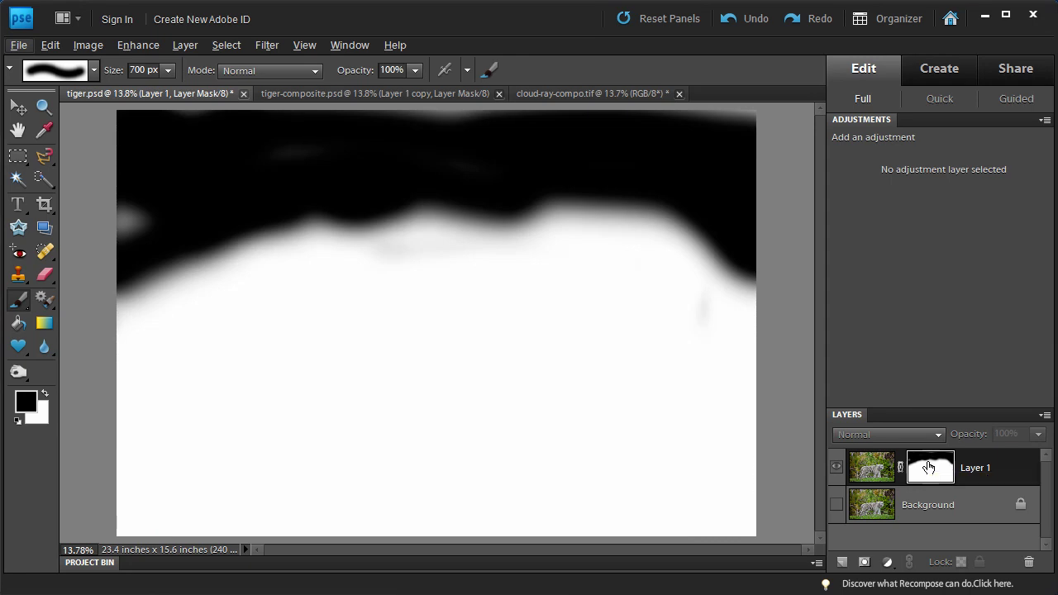
{"action": "key", "text": "alt+v"}
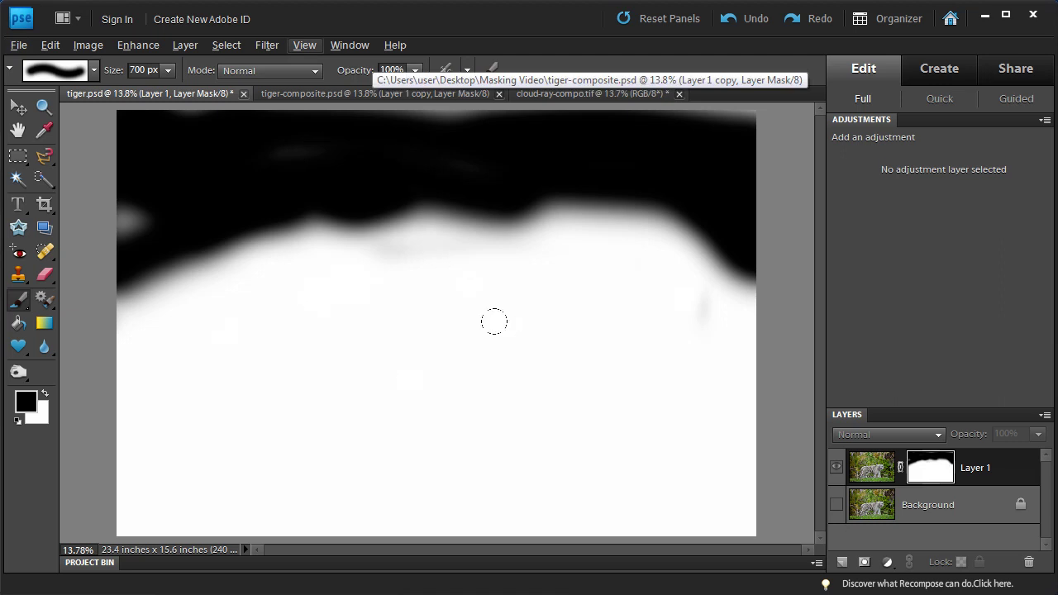
{"action": "key", "text": "Escape"}
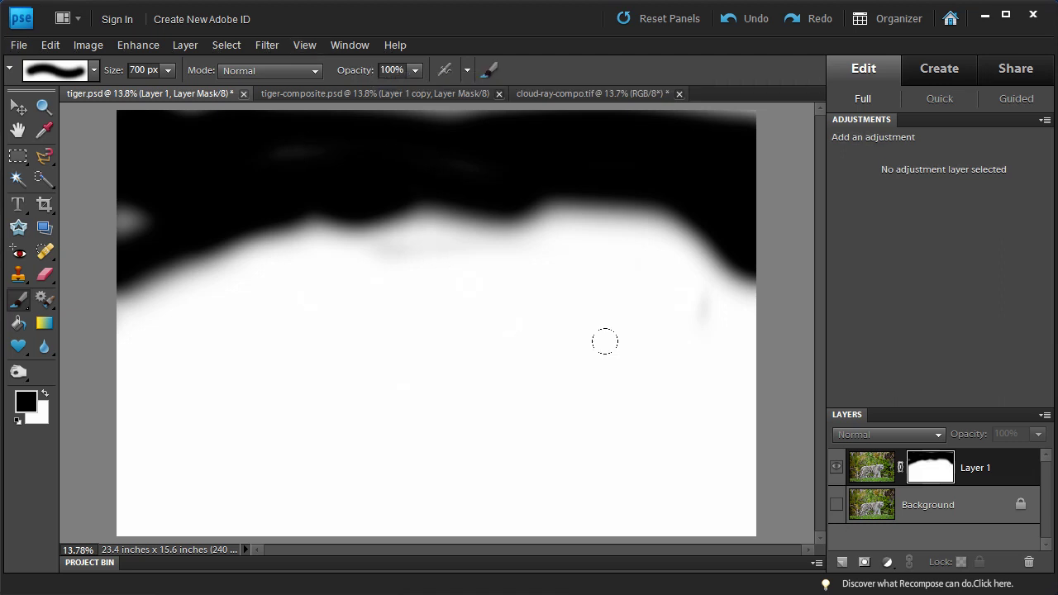
{"action": "left_click", "coordinate": [392, 94]}
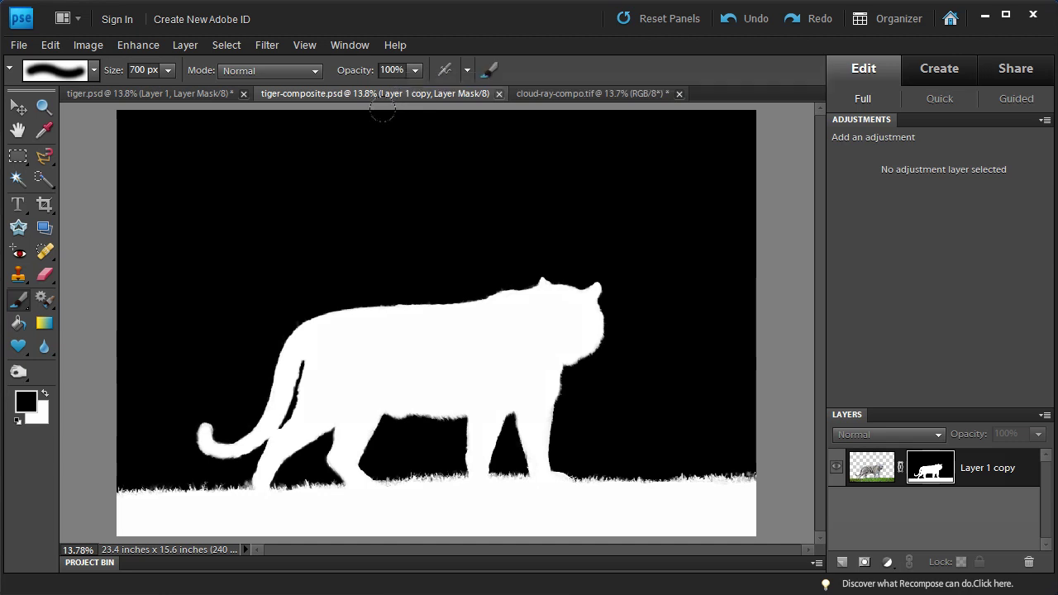
{"action": "key", "text": "ctrl+a"}
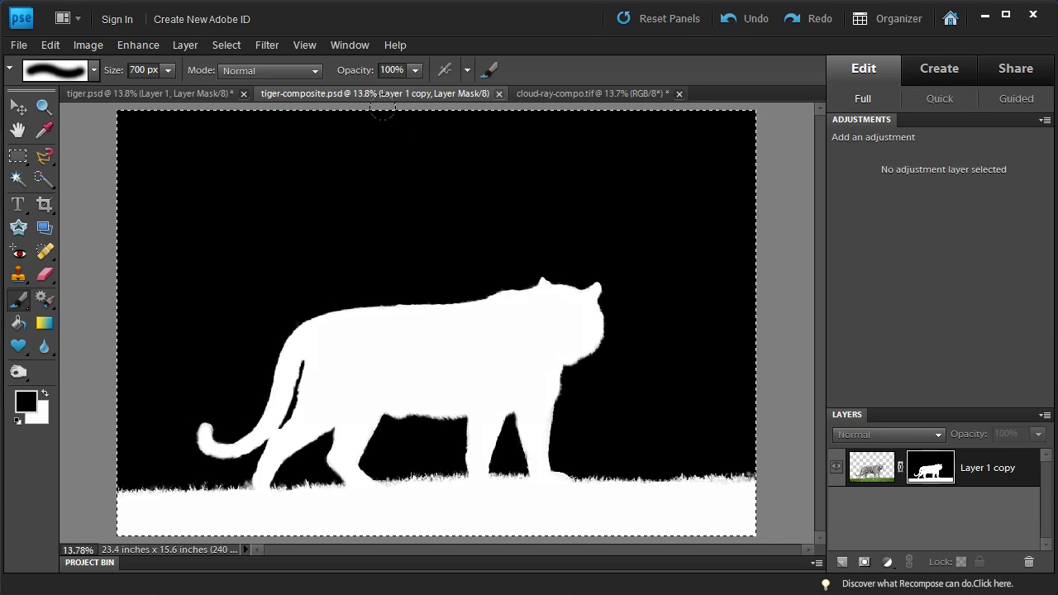
{"action": "left_click", "coordinate": [170, 95]}
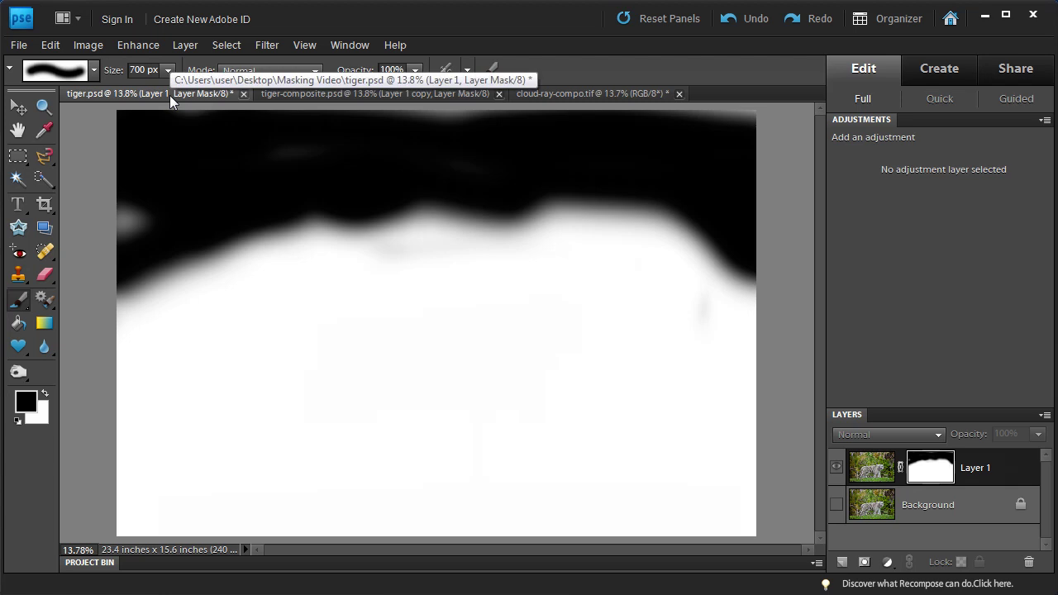
{"action": "key", "text": "ctrl+v"}
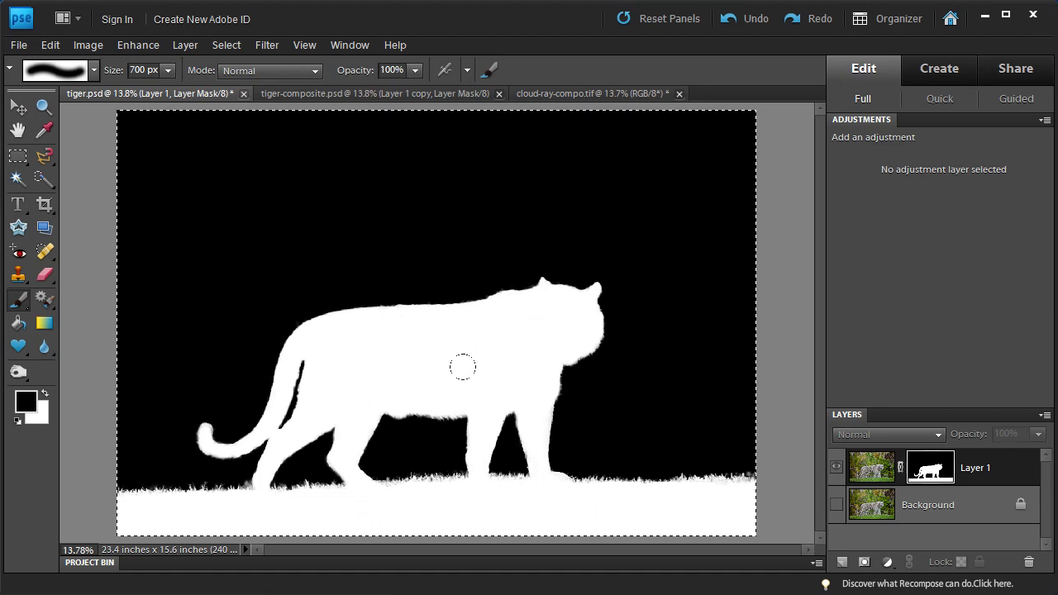
{"action": "left_click", "coordinate": [836, 468]}
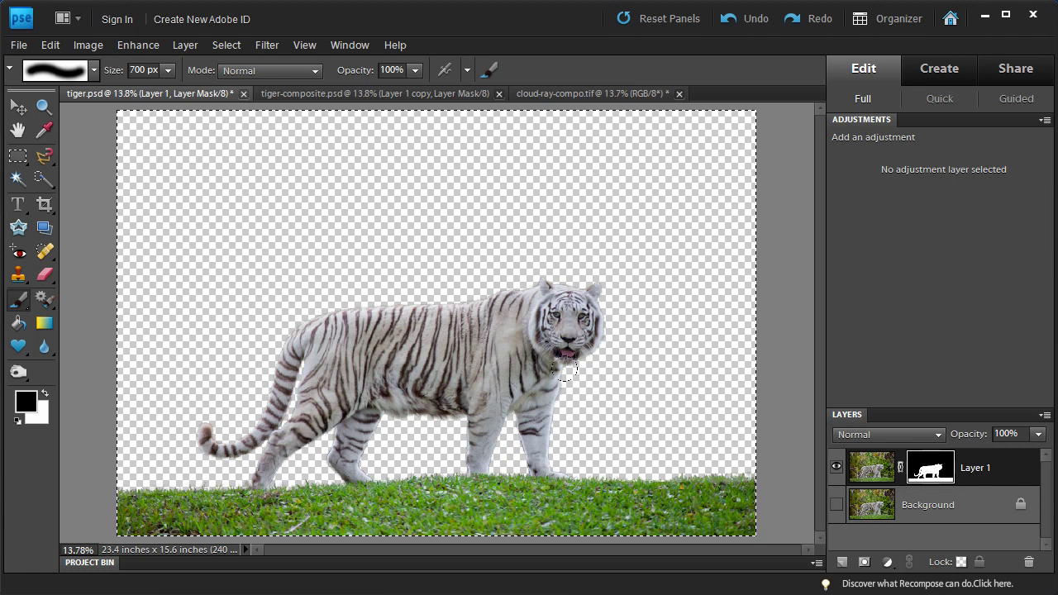
Copy the whole sky image from cloud-ray-compo.tif into tiger.psd and place its layer beneath Layer 1
{"action": "left_click", "coordinate": [578, 93]}
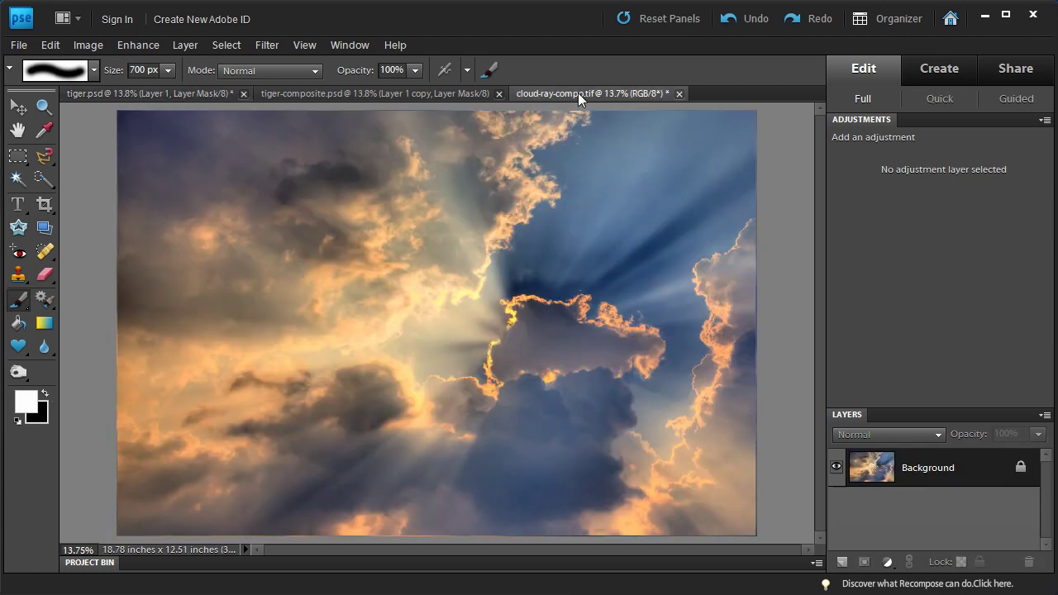
{"action": "key", "text": "ctrl+a"}
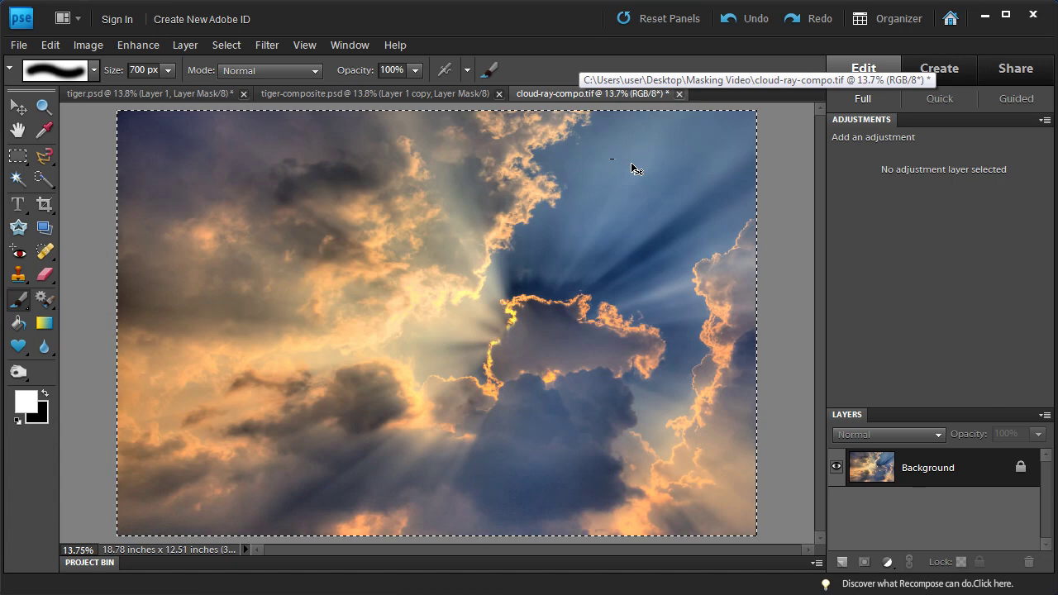
{"action": "left_click", "coordinate": [189, 94]}
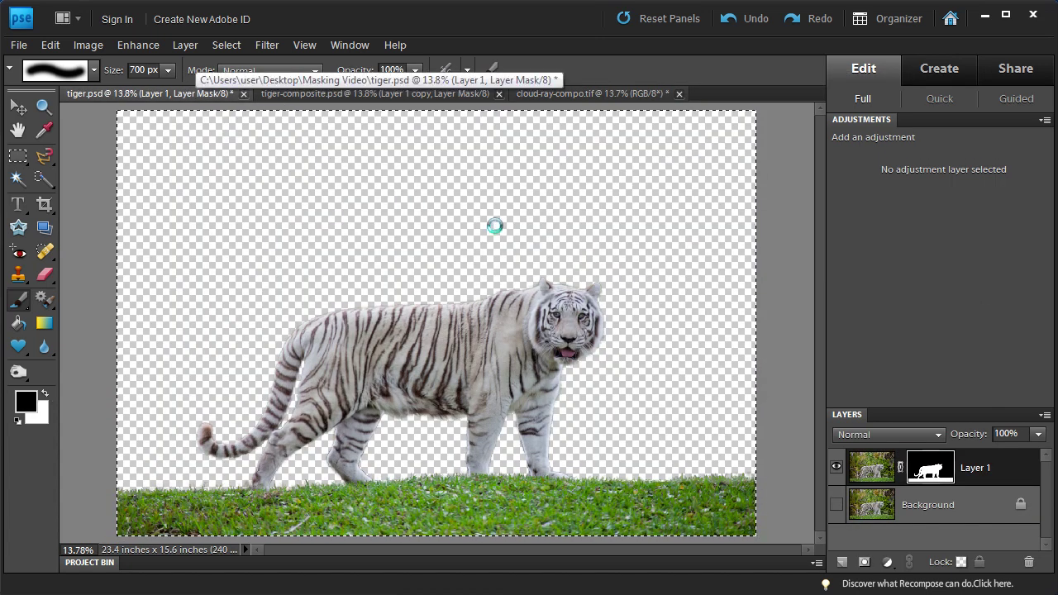
{"action": "key", "text": "ctrl+v"}
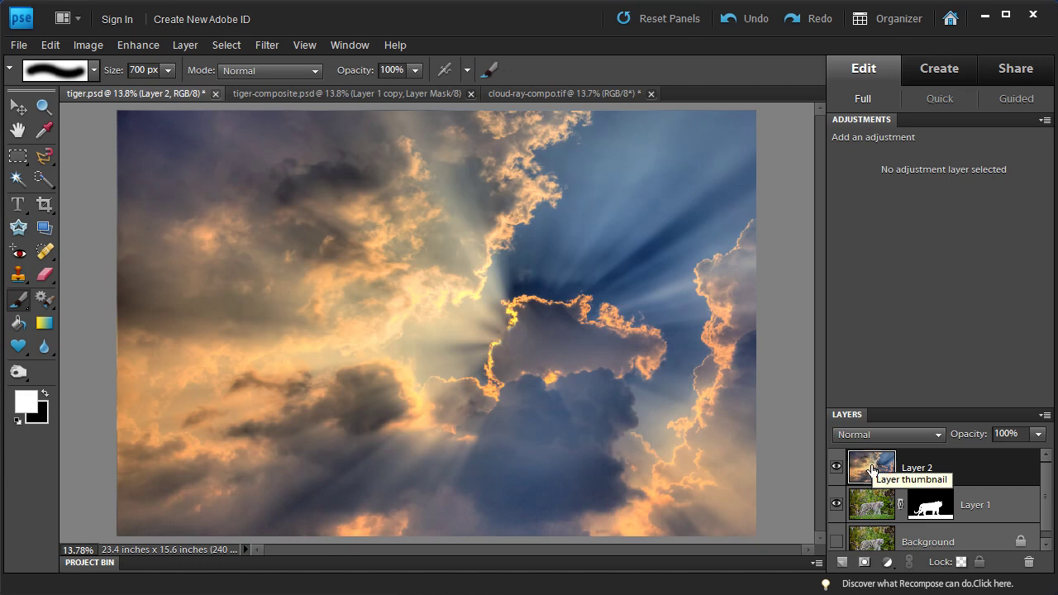
{"action": "left_click_drag", "start_coordinate": [872, 470], "coordinate": [876, 522]}
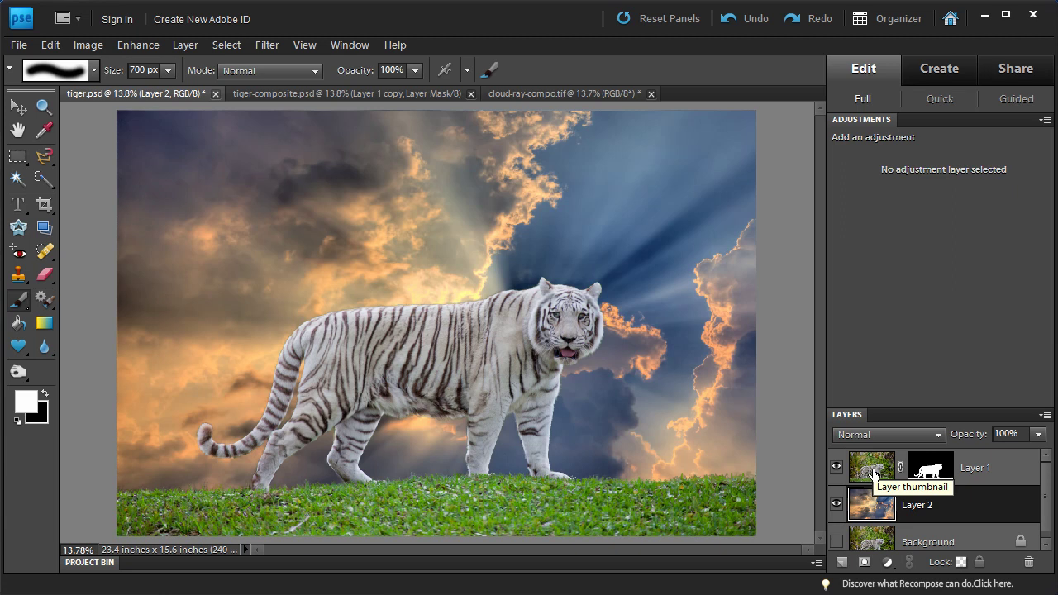
Paint white on Layer 1's mask with a 500 px brush to bring back foliage across the sky
{"action": "left_click", "coordinate": [941, 473]}
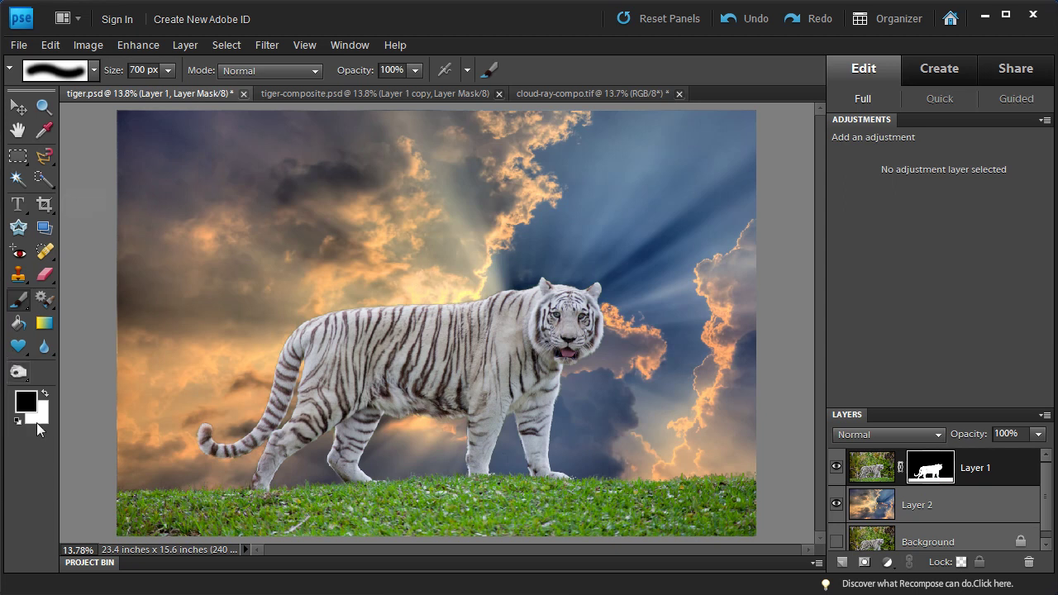
{"action": "left_click", "coordinate": [45, 393]}
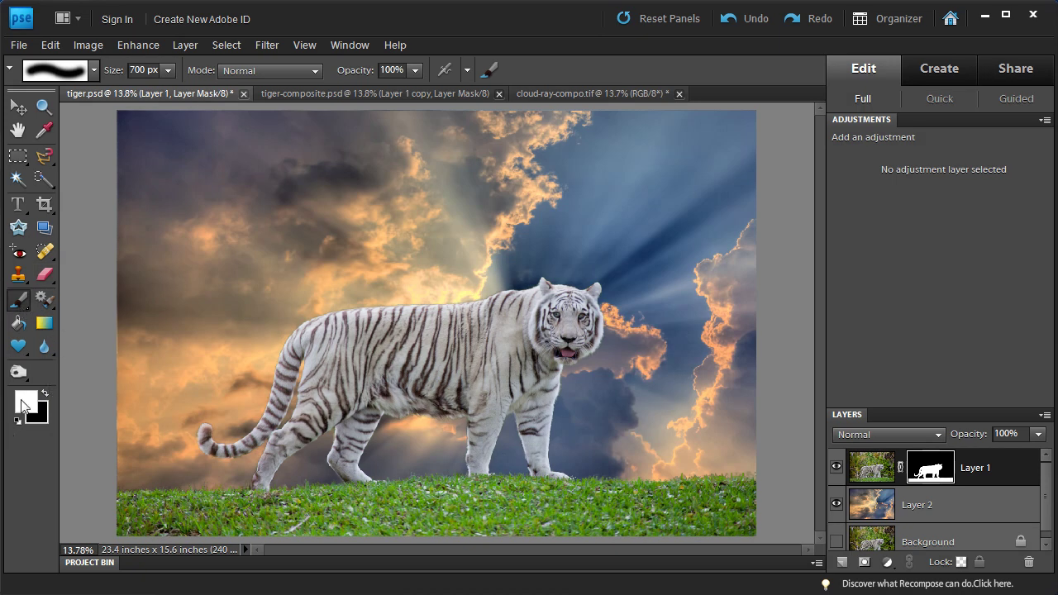
{"action": "key", "text": "bracketleft"}
{"action": "key", "text": "bracketleft"}
{"action": "mouse_move", "coordinate": [256, 237]}
{"action": "left_mouse_down"}
{"action": "mouse_move", "coordinate": [155, 185]}
{"action": "mouse_move", "coordinate": [280, 187]}
{"action": "mouse_move", "coordinate": [405, 209]}
{"action": "mouse_move", "coordinate": [446, 129]}
{"action": "mouse_move", "coordinate": [526, 71]}
{"action": "mouse_move", "coordinate": [761, 307]}
{"action": "mouse_move", "coordinate": [701, 234]}
{"action": "left_mouse_up"}
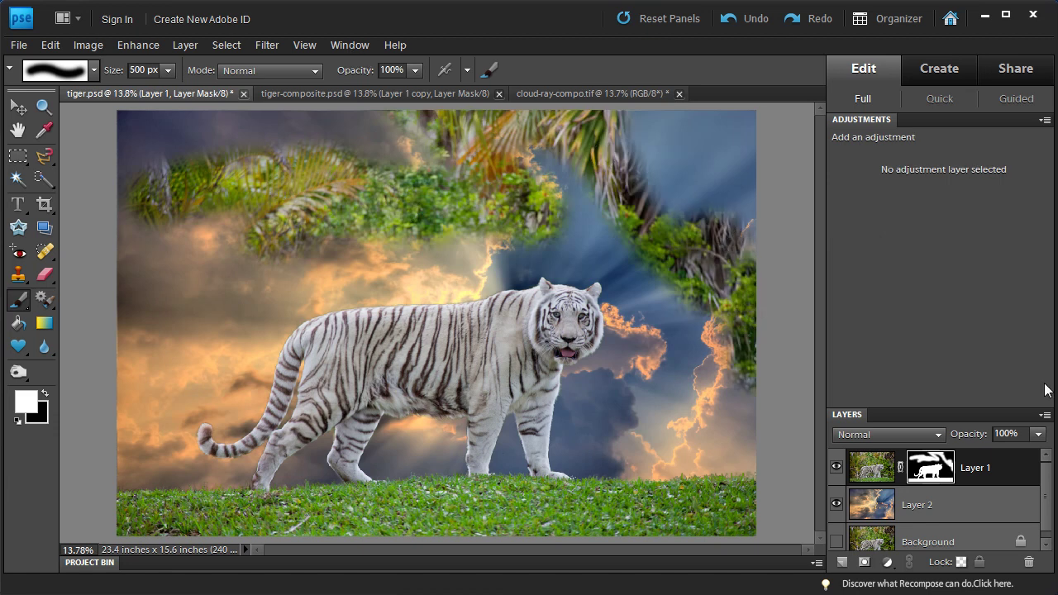
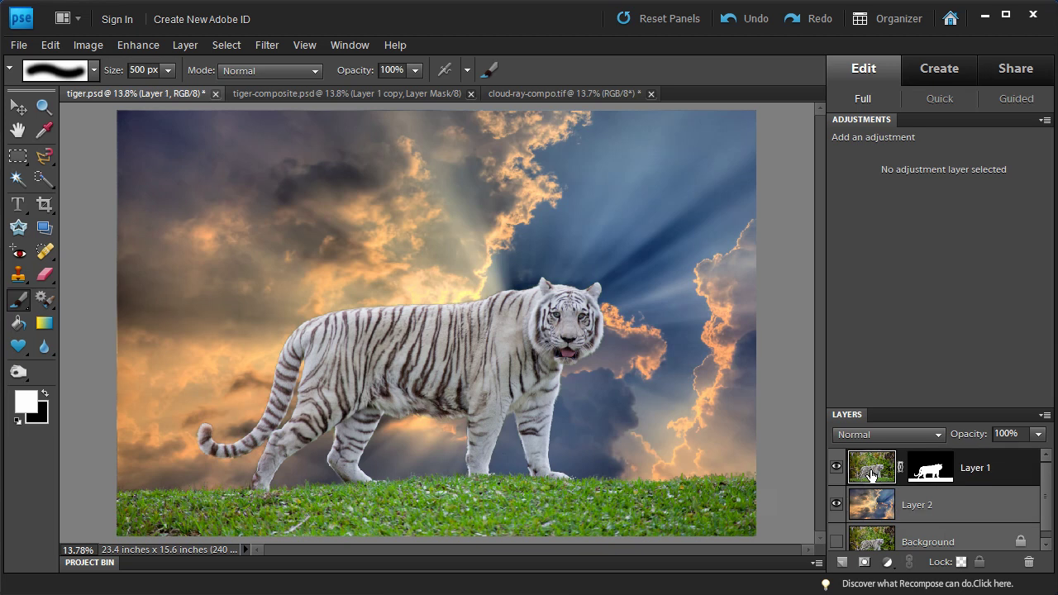
Add a Hue/Saturation adjustment layer clipped to Layer 1 and colorize it with hue 134, saturation 54 and lightness -16
{"action": "left_click", "coordinate": [184, 45]}
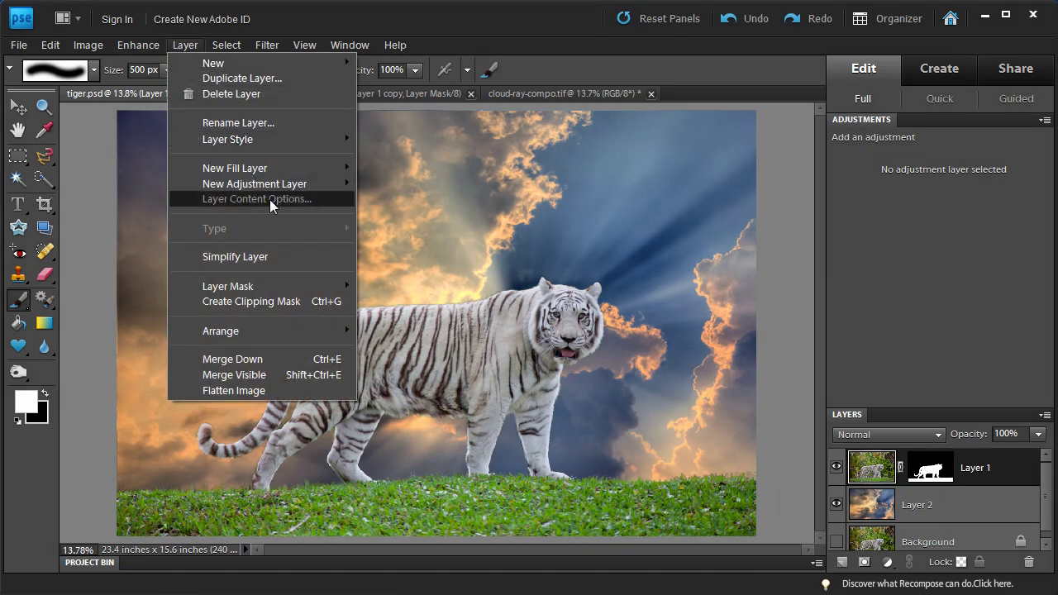
{"action": "mouse_move", "coordinate": [282, 191]}
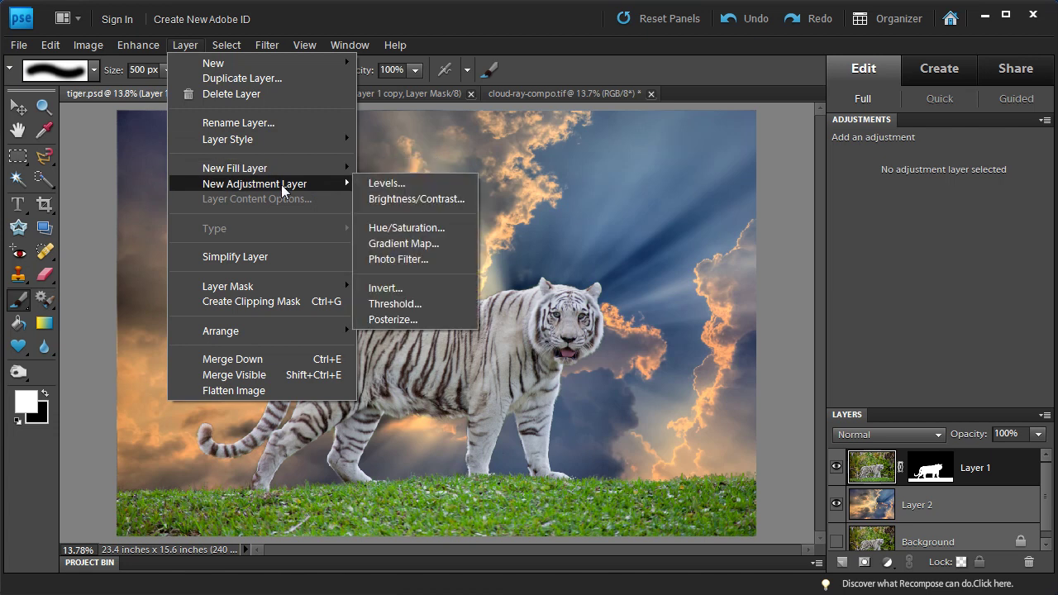
{"action": "left_click", "coordinate": [402, 227]}
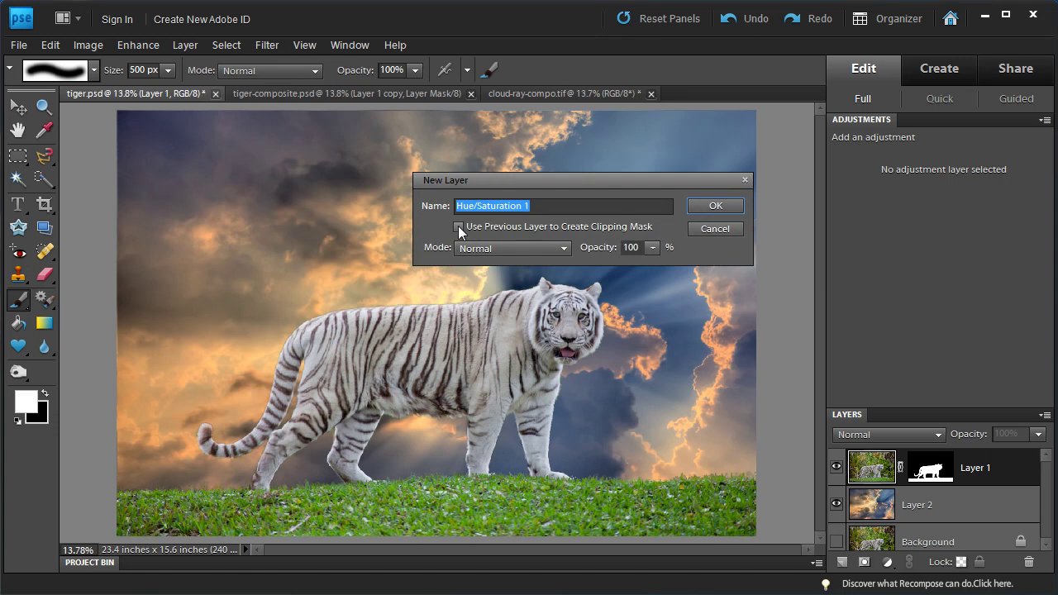
{"action": "left_click", "coordinate": [459, 226]}
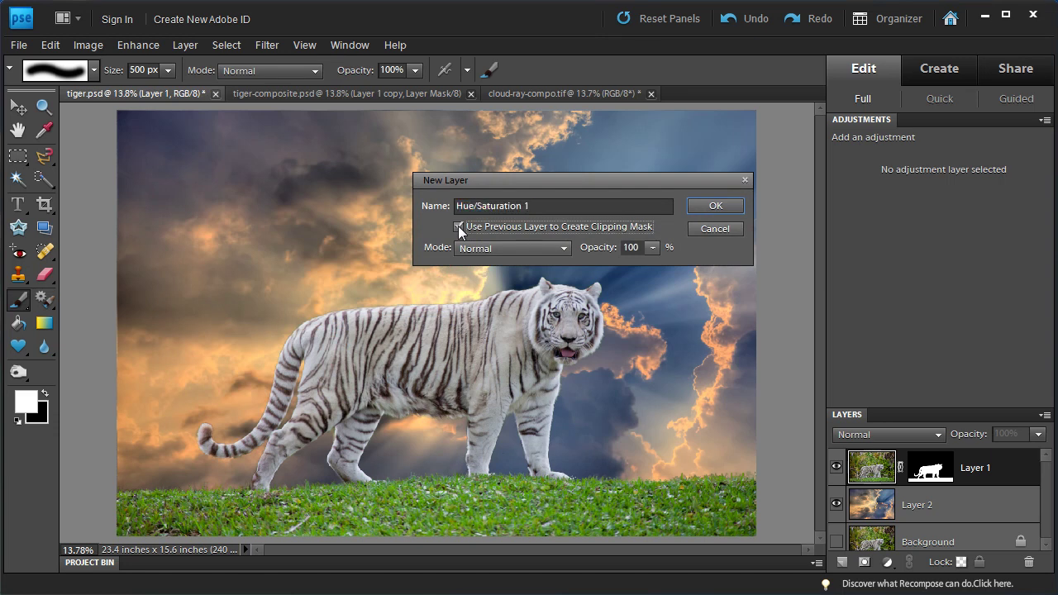
{"action": "left_click", "coordinate": [700, 207]}
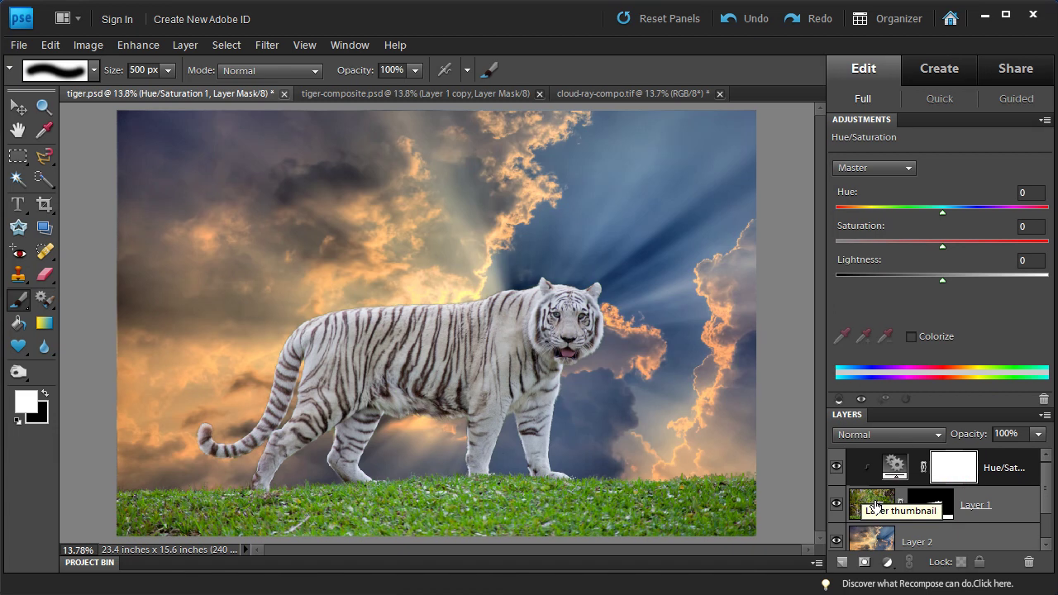
{"action": "left_click", "coordinate": [912, 337]}
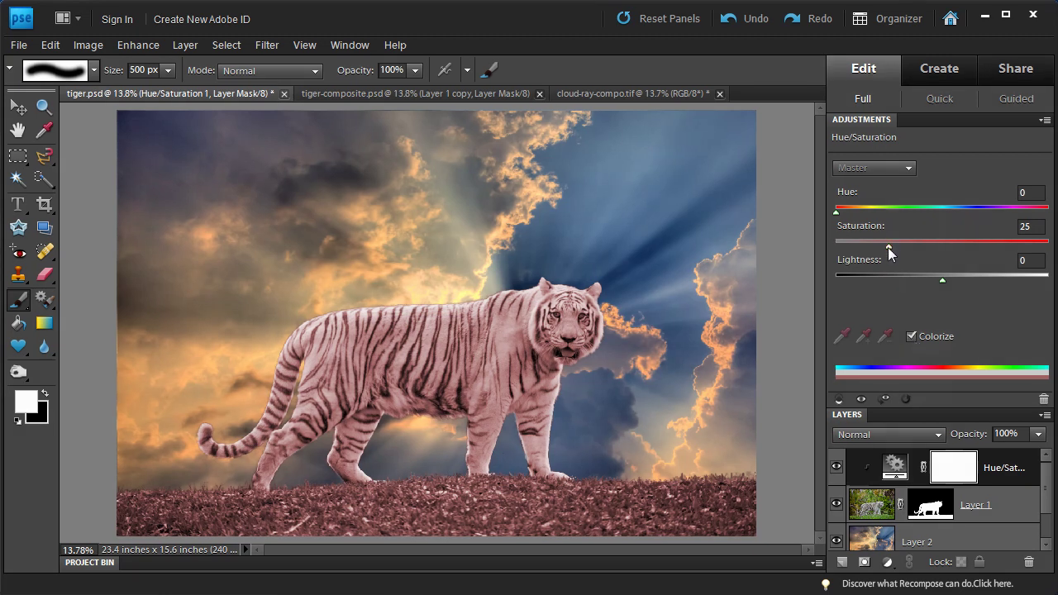
{"action": "left_click_drag", "start_coordinate": [837, 214], "coordinate": [925, 287]}
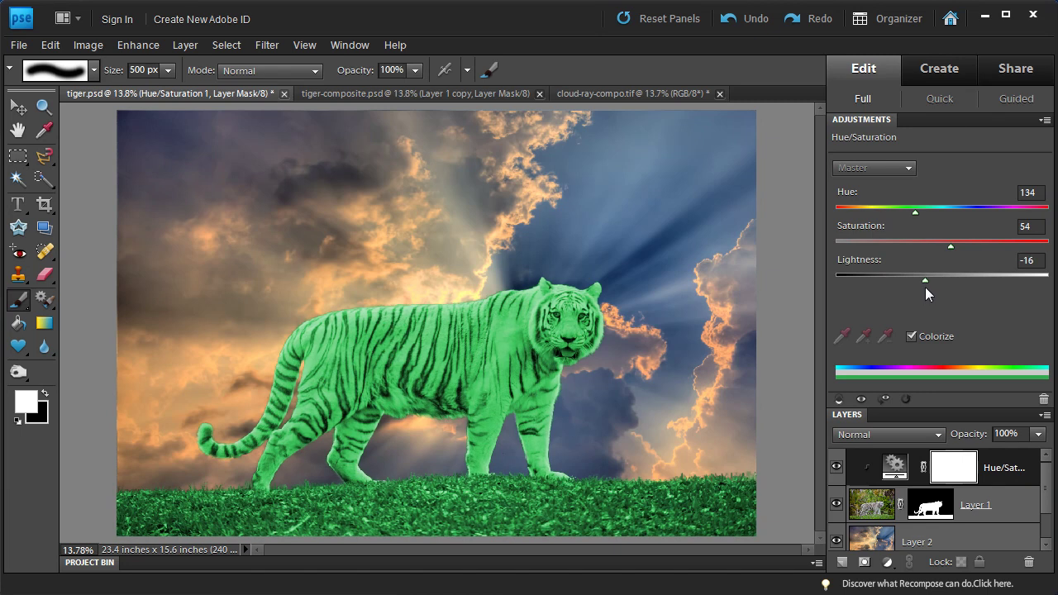
Paint black over the tiger on the Hue/Saturation layer's mask, and compare the image with the adjustment hidden and shown
{"action": "left_click", "coordinate": [958, 474]}
{"action": "left_click", "coordinate": [45, 394]}
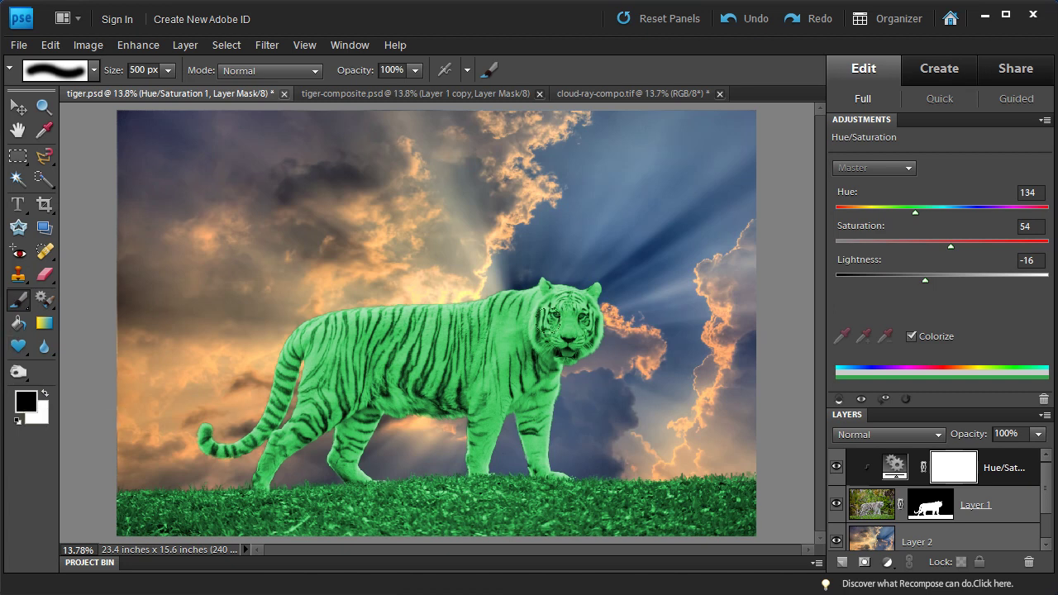
{"action": "mouse_move", "coordinate": [483, 307]}
{"action": "left_mouse_down"}
{"action": "mouse_move", "coordinate": [577, 316]}
{"action": "mouse_move", "coordinate": [559, 312]}
{"action": "mouse_move", "coordinate": [590, 286]}
{"action": "mouse_move", "coordinate": [402, 296]}
{"action": "mouse_move", "coordinate": [245, 324]}
{"action": "mouse_move", "coordinate": [282, 348]}
{"action": "mouse_move", "coordinate": [393, 343]}
{"action": "mouse_move", "coordinate": [335, 348]}
{"action": "mouse_move", "coordinate": [469, 370]}
{"action": "mouse_move", "coordinate": [307, 409]}
{"action": "mouse_move", "coordinate": [219, 408]}
{"action": "mouse_move", "coordinate": [270, 388]}
{"action": "mouse_move", "coordinate": [233, 421]}
{"action": "mouse_move", "coordinate": [171, 431]}
{"action": "mouse_move", "coordinate": [259, 427]}
{"action": "mouse_move", "coordinate": [231, 448]}
{"action": "mouse_move", "coordinate": [258, 459]}
{"action": "mouse_move", "coordinate": [334, 425]}
{"action": "mouse_move", "coordinate": [313, 443]}
{"action": "mouse_move", "coordinate": [346, 453]}
{"action": "mouse_move", "coordinate": [330, 448]}
{"action": "mouse_move", "coordinate": [386, 396]}
{"action": "mouse_move", "coordinate": [322, 410]}
{"action": "mouse_move", "coordinate": [264, 440]}
{"action": "mouse_move", "coordinate": [297, 416]}
{"action": "mouse_move", "coordinate": [246, 458]}
{"action": "mouse_move", "coordinate": [214, 431]}
{"action": "mouse_move", "coordinate": [447, 388]}
{"action": "mouse_move", "coordinate": [459, 394]}
{"action": "mouse_move", "coordinate": [461, 429]}
{"action": "mouse_move", "coordinate": [427, 439]}
{"action": "mouse_move", "coordinate": [512, 440]}
{"action": "mouse_move", "coordinate": [554, 398]}
{"action": "left_mouse_up"}
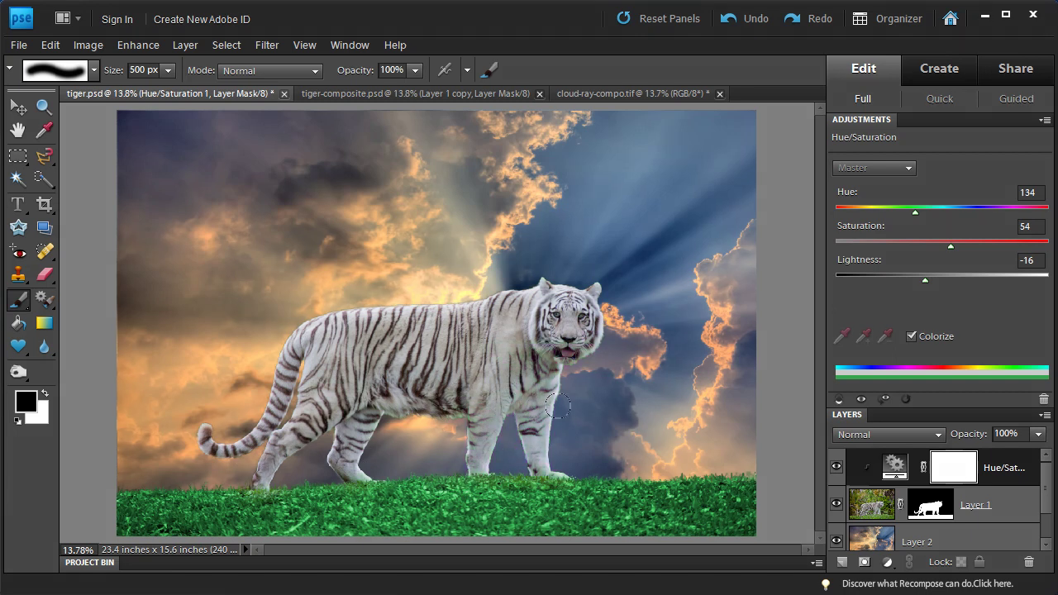
{"action": "left_click", "coordinate": [836, 469]}
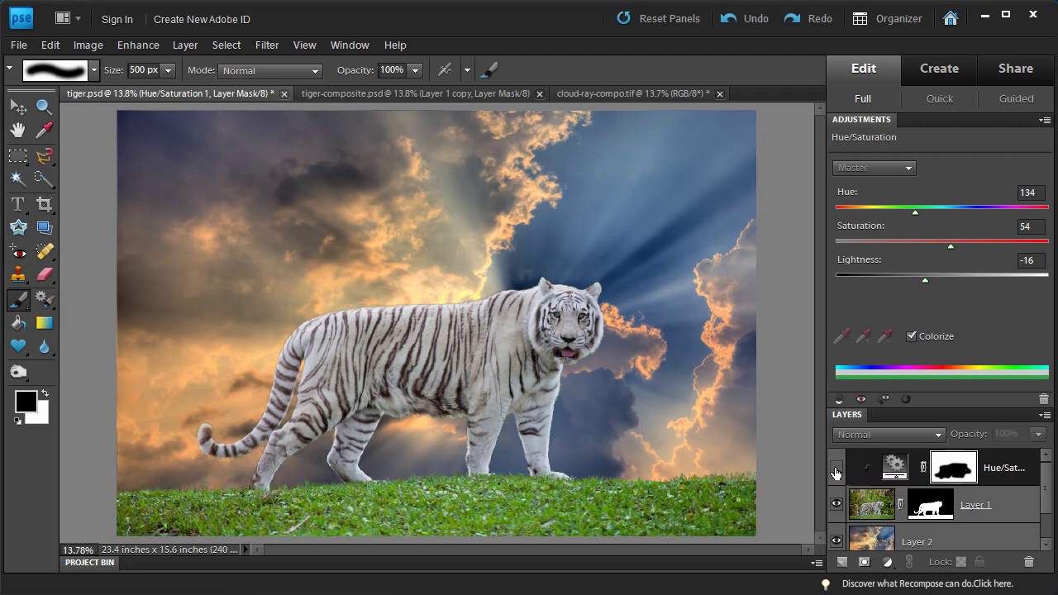
{"action": "left_click", "coordinate": [836, 469]}
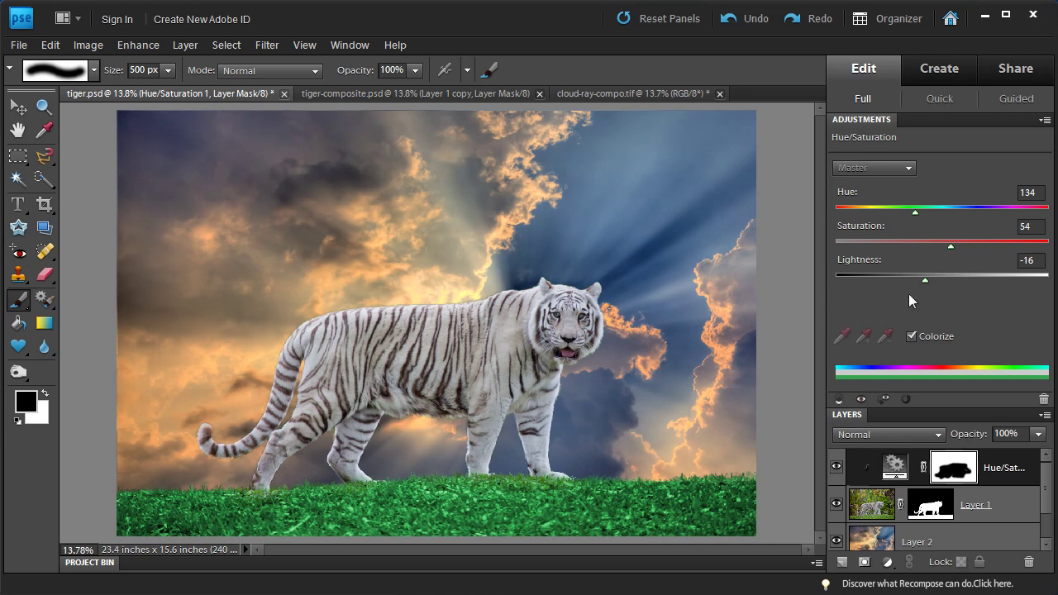
Set the Hue/Saturation layer to hue 120, saturation 68 and lightness -31, and compare the grass with and without it
{"action": "left_click_drag", "start_coordinate": [952, 246], "coordinate": [980, 254]}
{"action": "mouse_move", "coordinate": [916, 215]}
{"action": "left_mouse_down"}
{"action": "mouse_move", "coordinate": [893, 214]}
{"action": "mouse_move", "coordinate": [918, 218]}
{"action": "mouse_move", "coordinate": [908, 222]}
{"action": "left_mouse_up"}
{"action": "left_click_drag", "start_coordinate": [925, 285], "coordinate": [911, 288]}
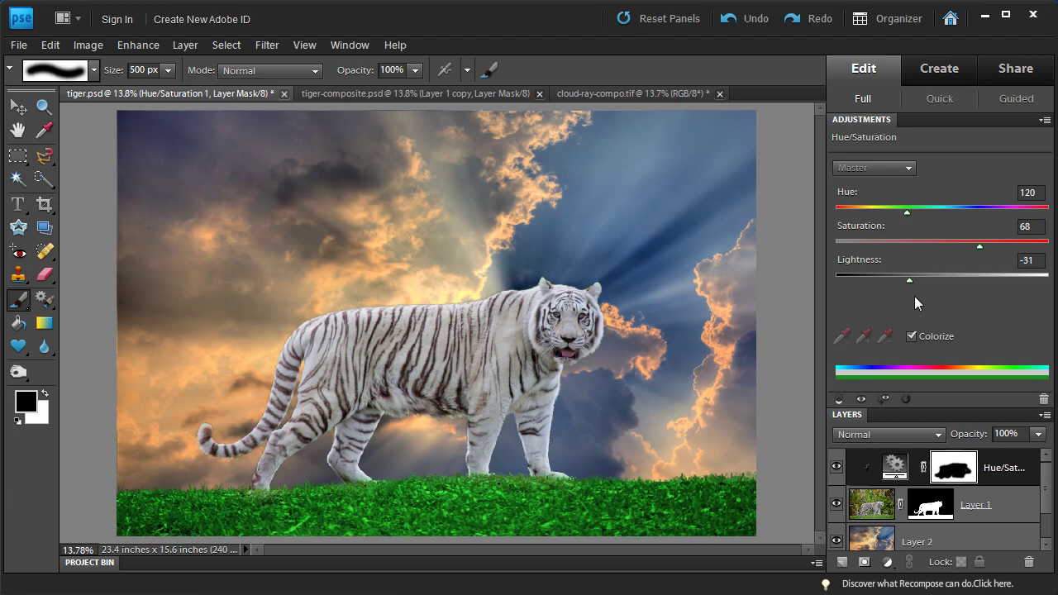
{"action": "left_click", "coordinate": [836, 470]}
{"action": "left_click", "coordinate": [836, 469]}
Lower the Hue/Saturation layer's opacity to 49% and compare the result with the layer hidden and shown
{"action": "left_click", "coordinate": [1038, 434]}
{"action": "left_click_drag", "start_coordinate": [1043, 454], "coordinate": [985, 457]}
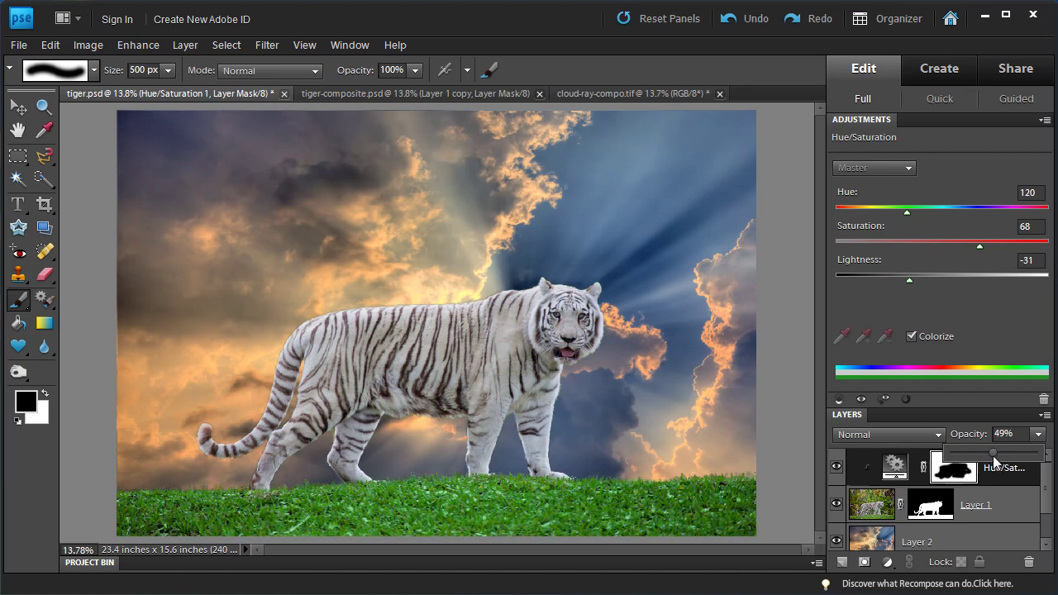
{"action": "left_click", "coordinate": [837, 475]}
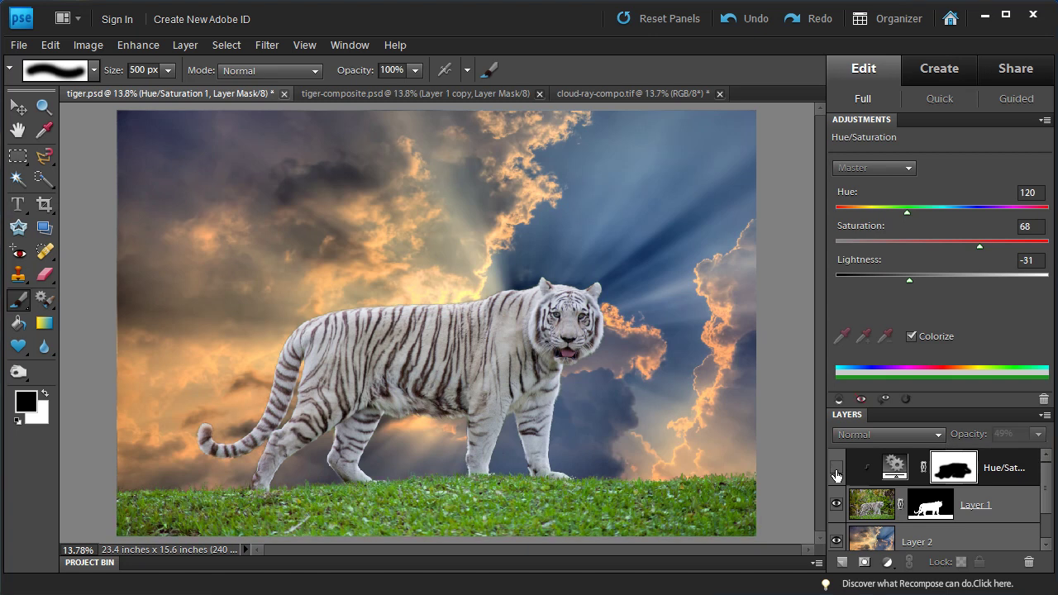
{"action": "left_click", "coordinate": [836, 475]}
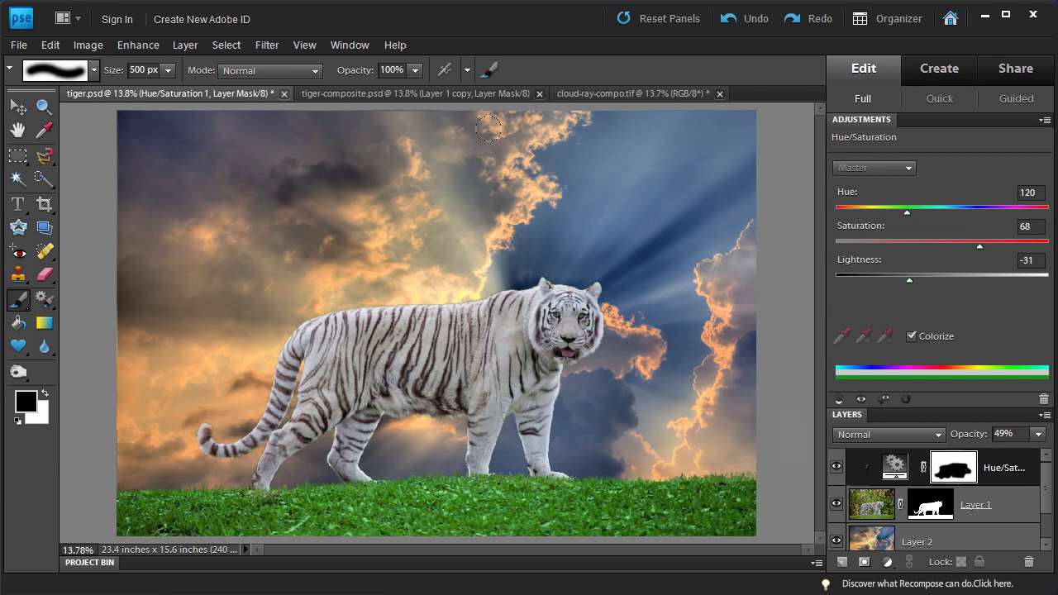
Add an unclipped Levels adjustment layer above the Hue/Saturation layer, in Normal mode at 100% opacity
{"action": "left_click", "coordinate": [191, 48]}
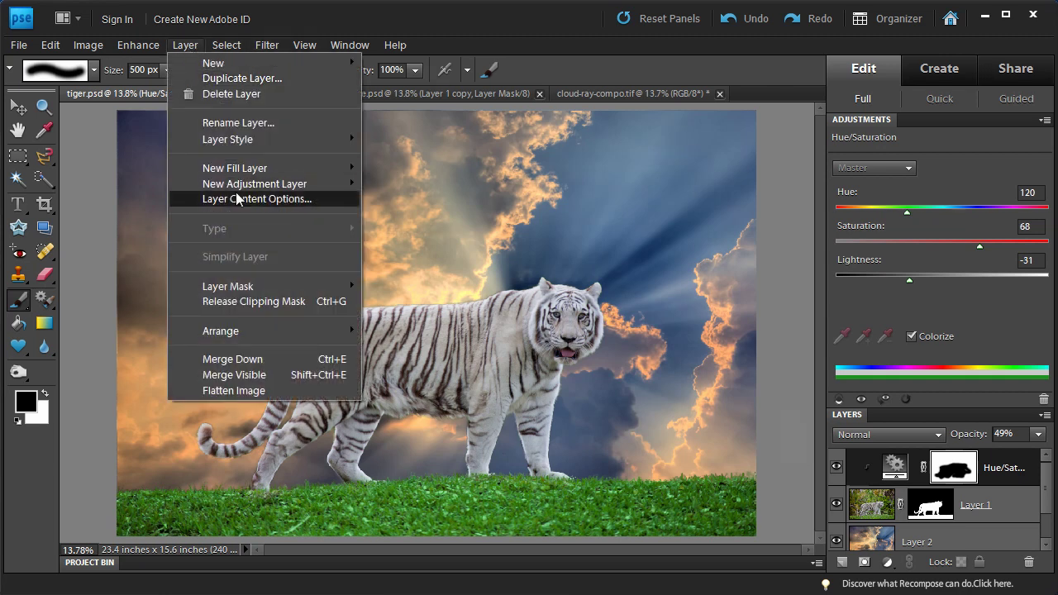
{"action": "mouse_move", "coordinate": [247, 191]}
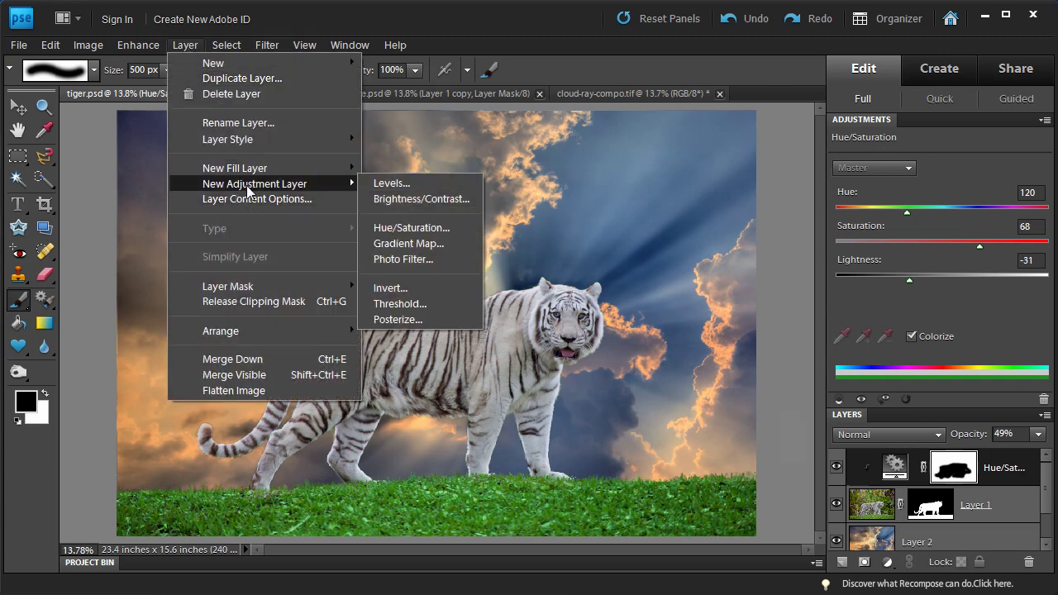
{"action": "left_click", "coordinate": [423, 186]}
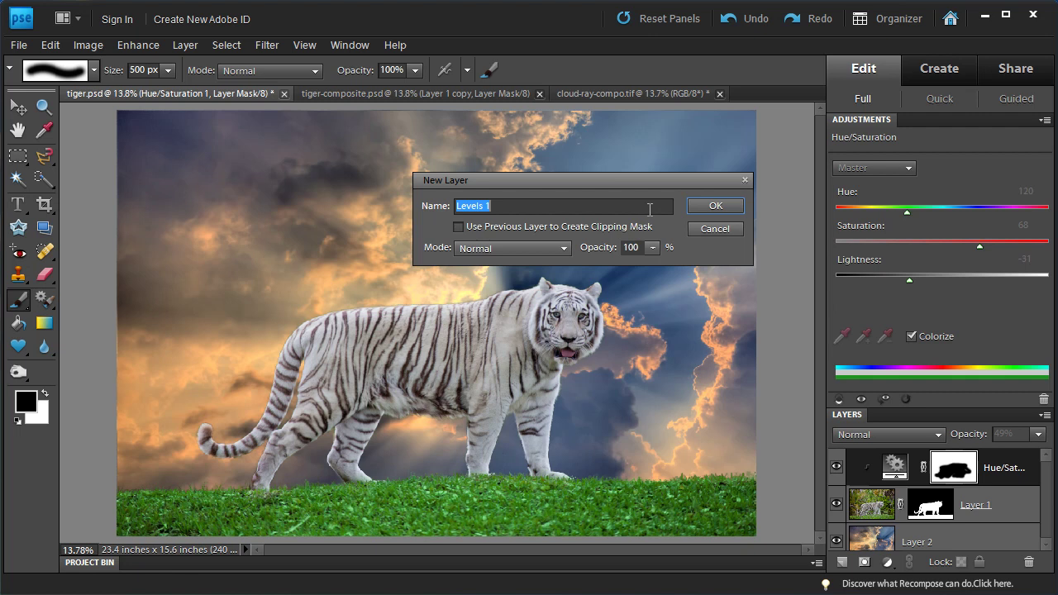
{"action": "left_click", "coordinate": [707, 208]}
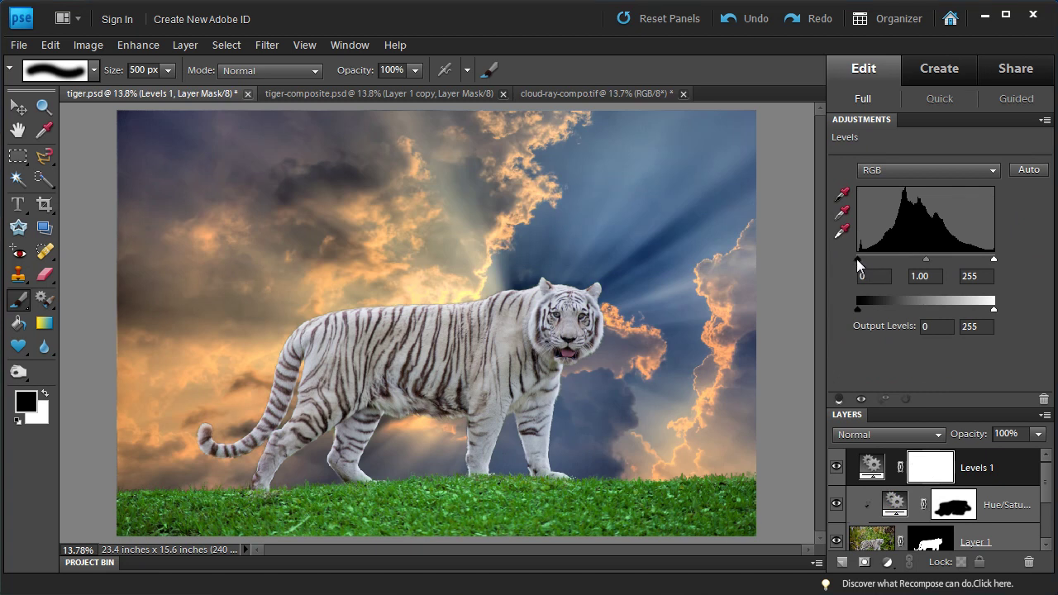
Set the Levels shadow input to 14 and the midtone input to 0.93, and compare the image with the adjustment hidden and shown
{"action": "left_click_drag", "start_coordinate": [856, 259], "coordinate": [865, 259]}
{"action": "left_click_drag", "start_coordinate": [929, 259], "coordinate": [934, 261]}
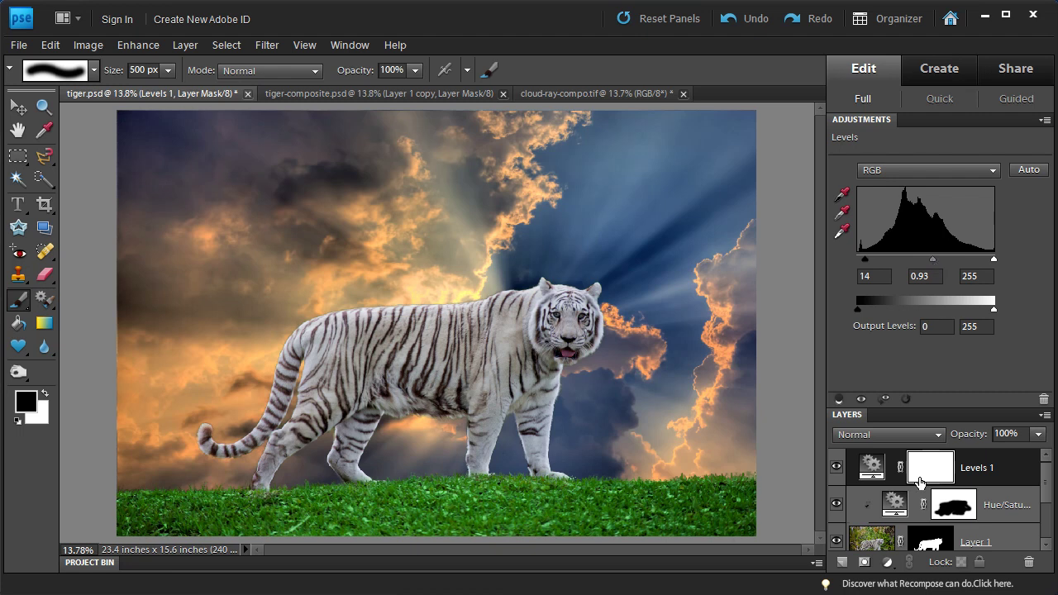
{"action": "left_click", "coordinate": [837, 468]}
{"action": "left_click", "coordinate": [837, 471]}
{"action": "left_click", "coordinate": [837, 468]}
{"action": "left_click", "coordinate": [837, 469]}
{"action": "left_click", "coordinate": [837, 469]}
{"action": "left_click", "coordinate": [837, 469]}
Paint black at 20% brush opacity over the tiger on the Levels mask to soften the darkening, and compare before and after
{"action": "left_click", "coordinate": [340, 74]}
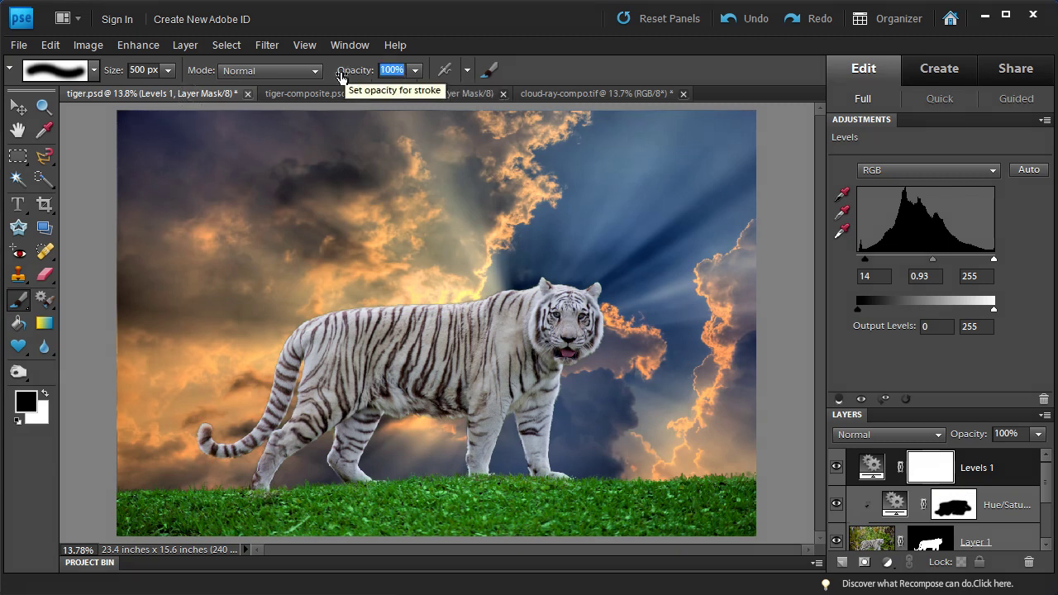
{"action": "type", "text": "20"}
{"action": "key", "text": "Return"}
{"action": "mouse_move", "coordinate": [535, 349]}
{"action": "left_mouse_down"}
{"action": "mouse_move", "coordinate": [346, 337]}
{"action": "mouse_move", "coordinate": [485, 343]}
{"action": "mouse_move", "coordinate": [388, 374]}
{"action": "mouse_move", "coordinate": [371, 365]}
{"action": "mouse_move", "coordinate": [496, 347]}
{"action": "mouse_move", "coordinate": [435, 390]}
{"action": "mouse_move", "coordinate": [501, 345]}
{"action": "mouse_move", "coordinate": [451, 349]}
{"action": "mouse_move", "coordinate": [495, 361]}
{"action": "mouse_move", "coordinate": [346, 352]}
{"action": "mouse_move", "coordinate": [501, 328]}
{"action": "mouse_move", "coordinate": [521, 335]}
{"action": "mouse_move", "coordinate": [566, 325]}
{"action": "mouse_move", "coordinate": [508, 317]}
{"action": "mouse_move", "coordinate": [568, 302]}
{"action": "mouse_move", "coordinate": [551, 334]}
{"action": "mouse_move", "coordinate": [574, 332]}
{"action": "mouse_move", "coordinate": [548, 346]}
{"action": "mouse_move", "coordinate": [585, 324]}
{"action": "mouse_move", "coordinate": [510, 346]}
{"action": "mouse_move", "coordinate": [522, 350]}
{"action": "mouse_move", "coordinate": [500, 365]}
{"action": "mouse_move", "coordinate": [483, 428]}
{"action": "mouse_move", "coordinate": [488, 360]}
{"action": "mouse_move", "coordinate": [350, 381]}
{"action": "mouse_move", "coordinate": [287, 437]}
{"action": "mouse_move", "coordinate": [310, 444]}
{"action": "mouse_move", "coordinate": [368, 420]}
{"action": "mouse_move", "coordinate": [372, 402]}
{"action": "mouse_move", "coordinate": [350, 418]}
{"action": "mouse_move", "coordinate": [346, 449]}
{"action": "mouse_move", "coordinate": [368, 428]}
{"action": "mouse_move", "coordinate": [377, 387]}
{"action": "mouse_move", "coordinate": [398, 396]}
{"action": "mouse_move", "coordinate": [523, 387]}
{"action": "mouse_move", "coordinate": [547, 402]}
{"action": "mouse_move", "coordinate": [540, 457]}
{"action": "mouse_move", "coordinate": [540, 371]}
{"action": "mouse_move", "coordinate": [577, 314]}
{"action": "mouse_move", "coordinate": [540, 341]}
{"action": "mouse_move", "coordinate": [551, 345]}
{"action": "mouse_move", "coordinate": [553, 312]}
{"action": "mouse_move", "coordinate": [504, 338]}
{"action": "mouse_move", "coordinate": [586, 342]}
{"action": "mouse_move", "coordinate": [587, 328]}
{"action": "mouse_move", "coordinate": [434, 329]}
{"action": "mouse_move", "coordinate": [522, 364]}
{"action": "mouse_move", "coordinate": [487, 456]}
{"action": "mouse_move", "coordinate": [537, 390]}
{"action": "mouse_move", "coordinate": [524, 357]}
{"action": "mouse_move", "coordinate": [413, 363]}
{"action": "mouse_move", "coordinate": [443, 338]}
{"action": "mouse_move", "coordinate": [369, 356]}
{"action": "mouse_move", "coordinate": [531, 315]}
{"action": "mouse_move", "coordinate": [557, 320]}
{"action": "left_mouse_up"}
{"action": "key", "text": "bracketleft"}
{"action": "key", "text": "bracketleft"}
{"action": "key", "text": "bracketleft"}
{"action": "key", "text": "bracketright"}
{"action": "key", "text": "bracketright"}
{"action": "key", "text": "bracketright"}
{"action": "key", "text": "bracketright"}
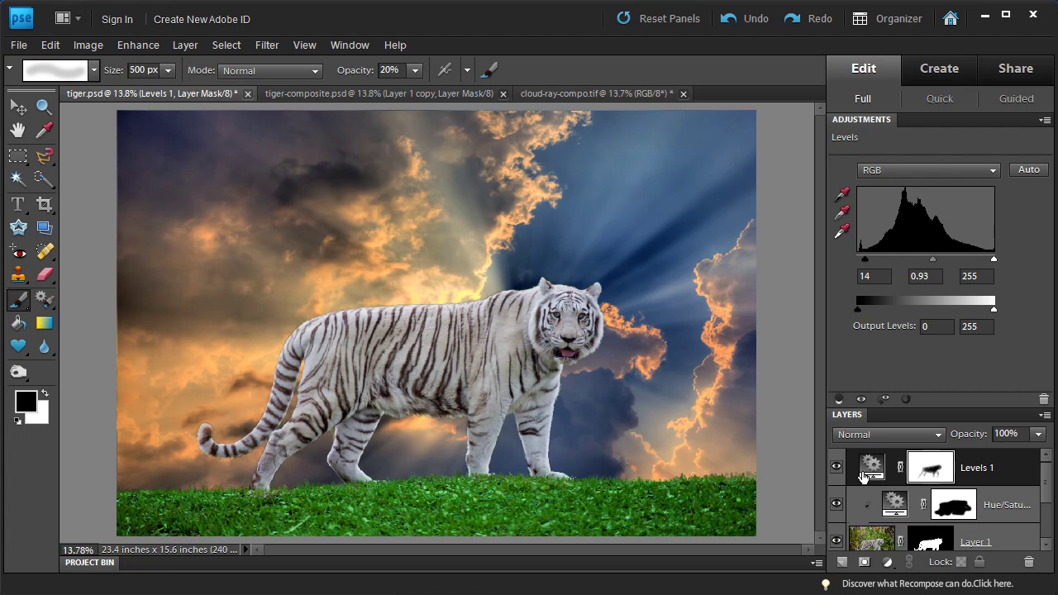
{"action": "left_click", "coordinate": [837, 468]}
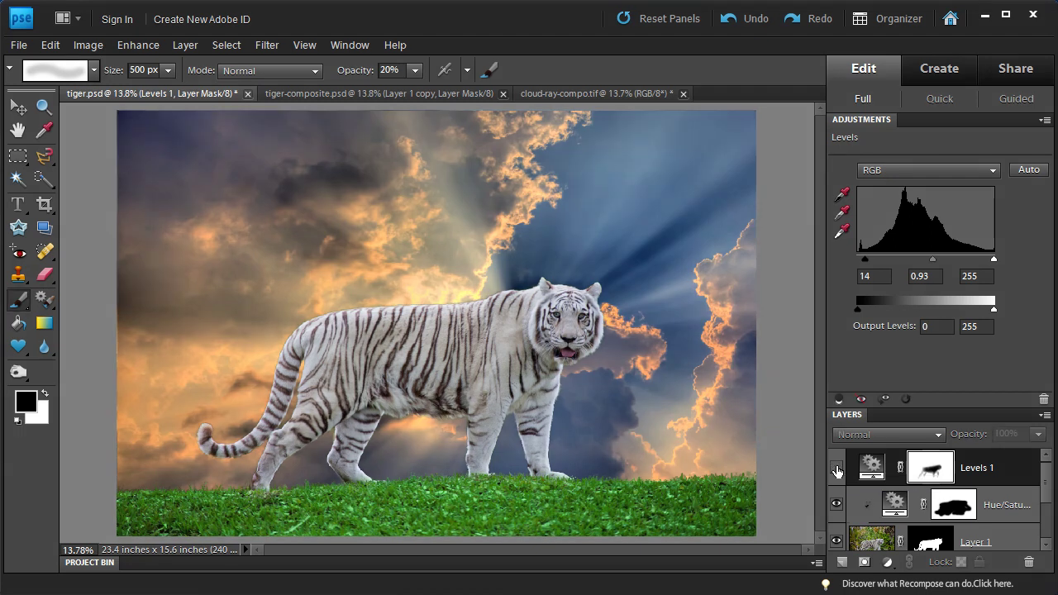
{"action": "left_click", "coordinate": [837, 469]}
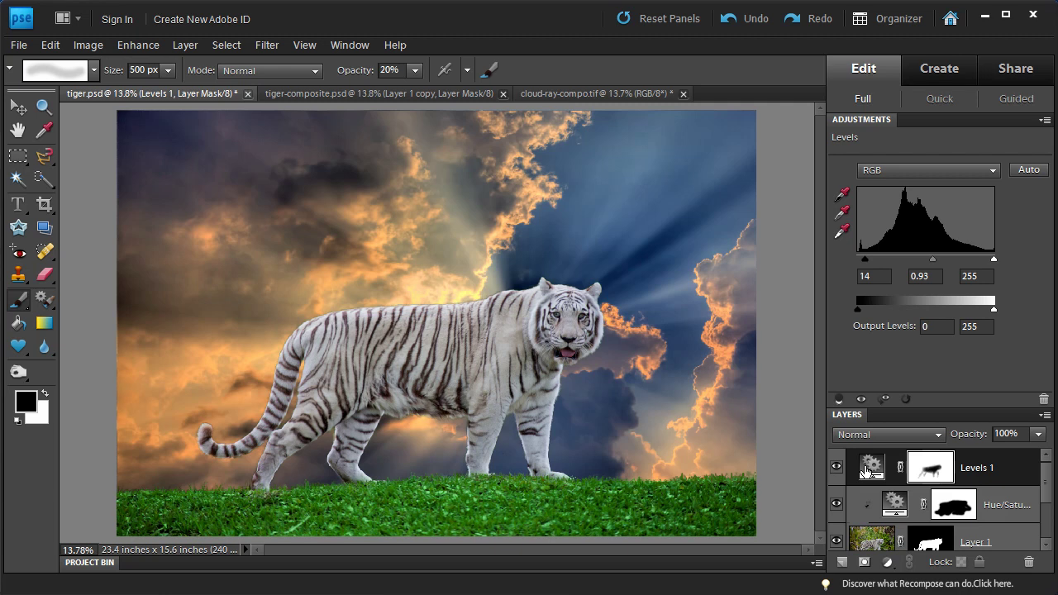
Stamp all visible layers into a new layer on top and set its blending mode to Screen
{"action": "key", "text": "ctrl+alt+shift+e"}
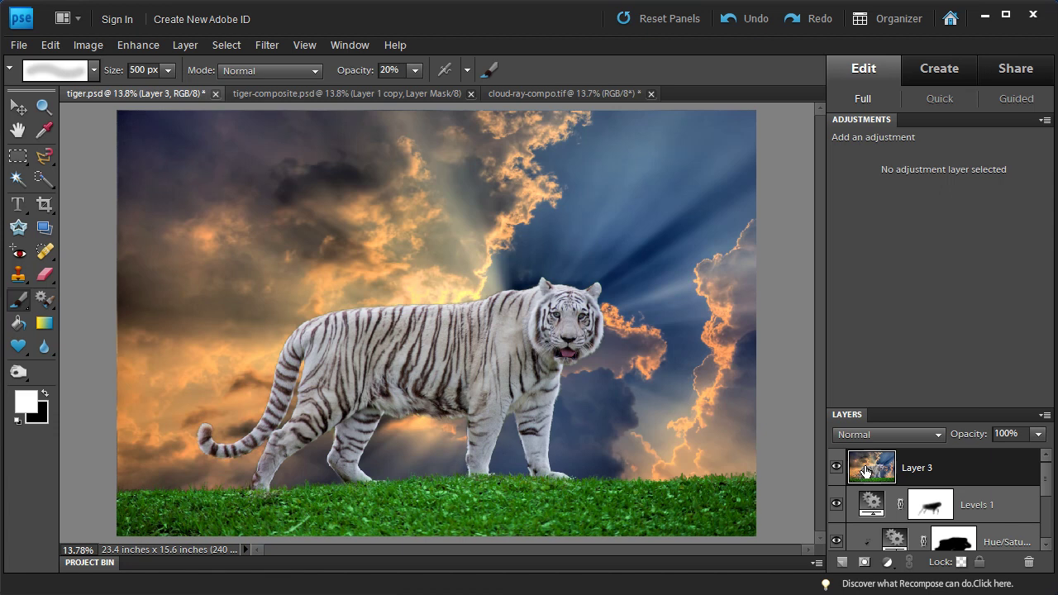
{"action": "left_click", "coordinate": [877, 435]}
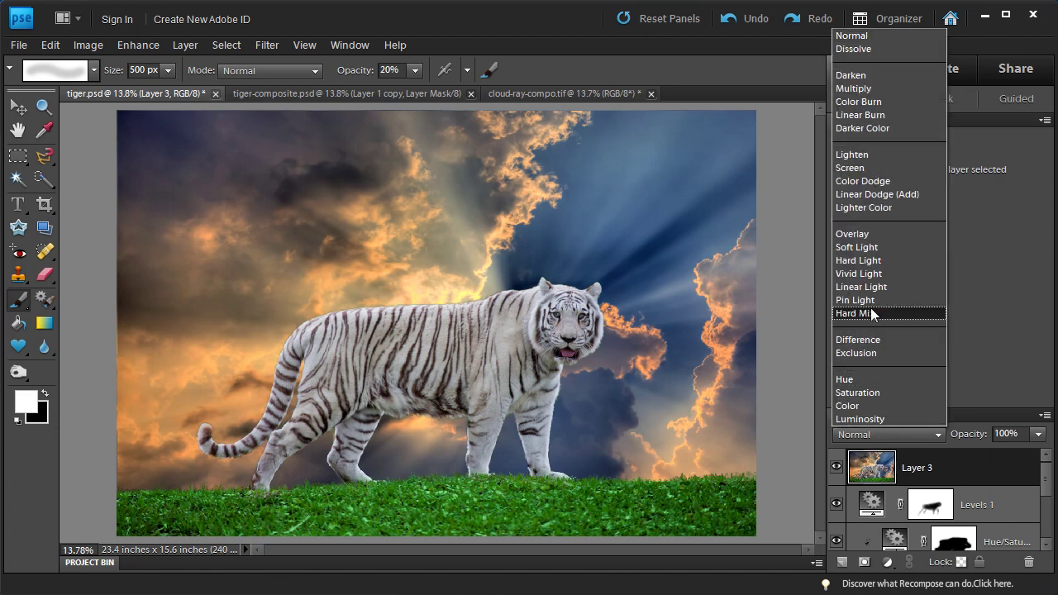
{"action": "left_click", "coordinate": [893, 436]}
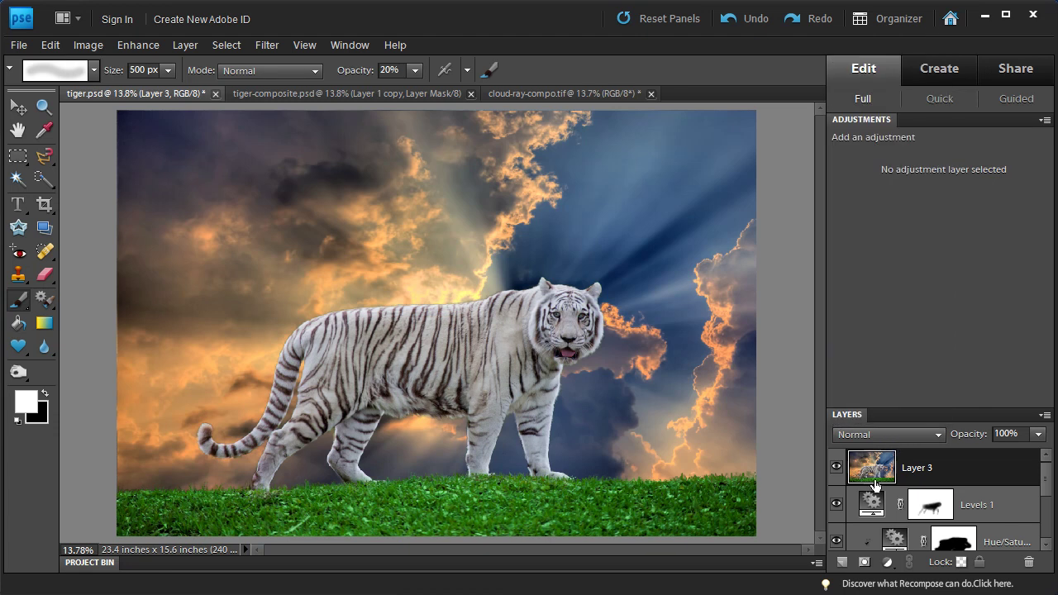
{"action": "left_click", "coordinate": [872, 437]}
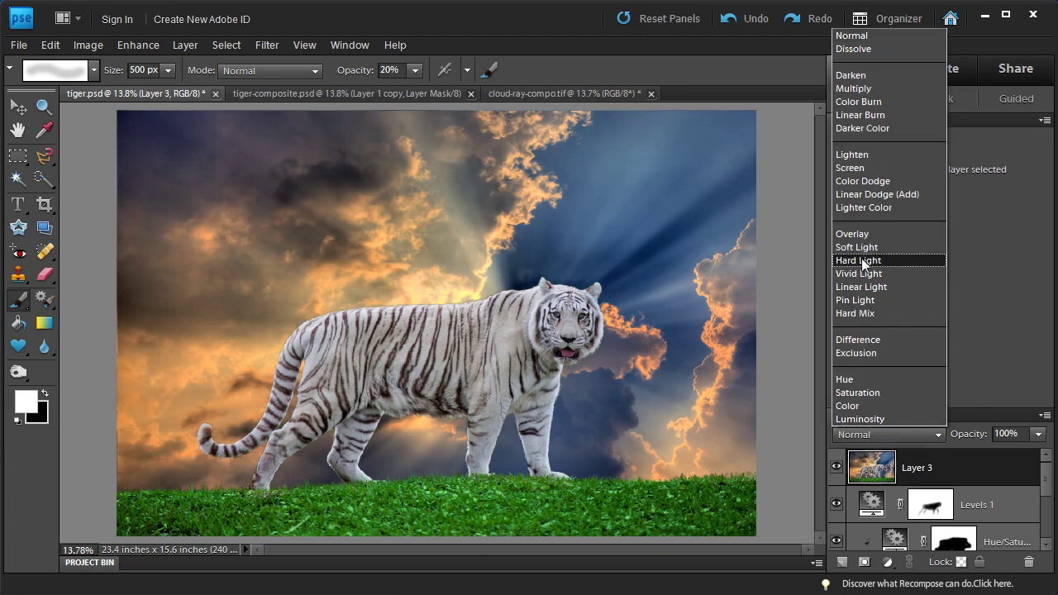
{"action": "left_click", "coordinate": [868, 207]}
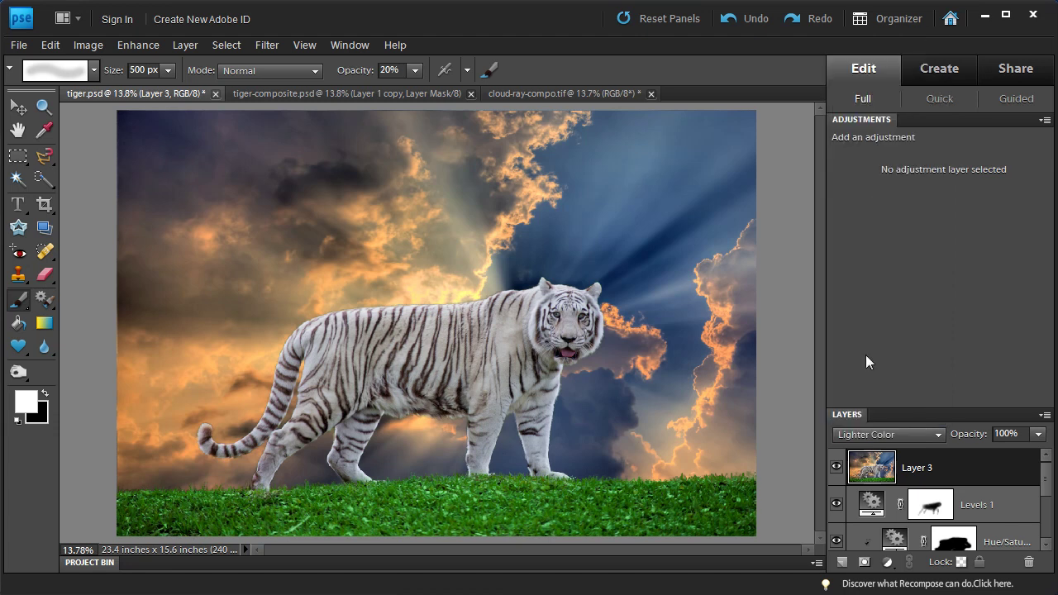
{"action": "left_click", "coordinate": [877, 434]}
{"action": "left_click", "coordinate": [880, 168]}
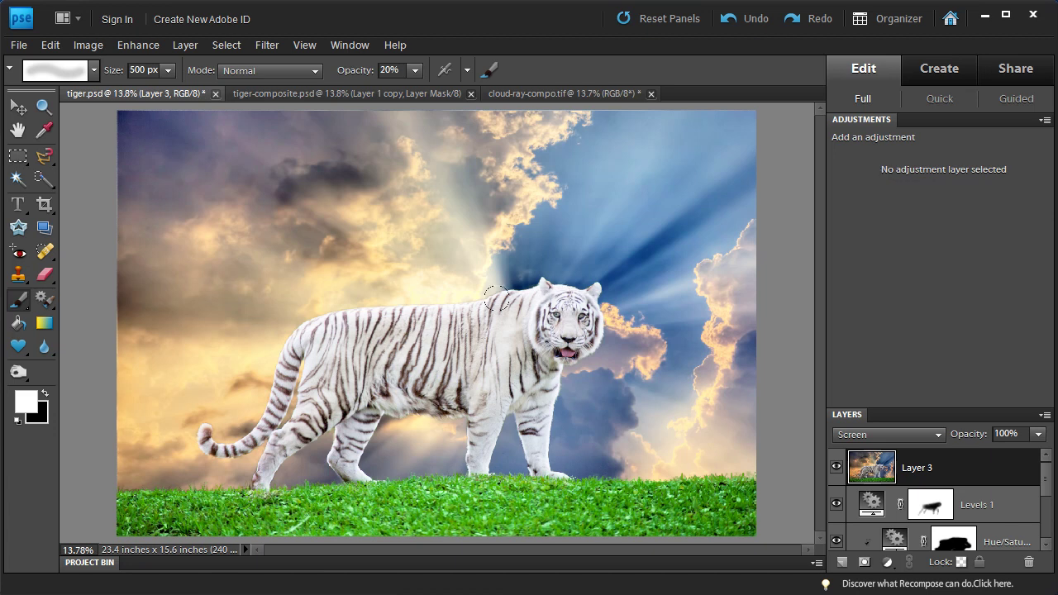
Zoom in on the tiger's head, add a layer mask to Layer 3 and invert it to black
{"action": "left_click", "coordinate": [43, 108]}
{"action": "left_click_drag", "start_coordinate": [514, 278], "coordinate": [619, 373]}
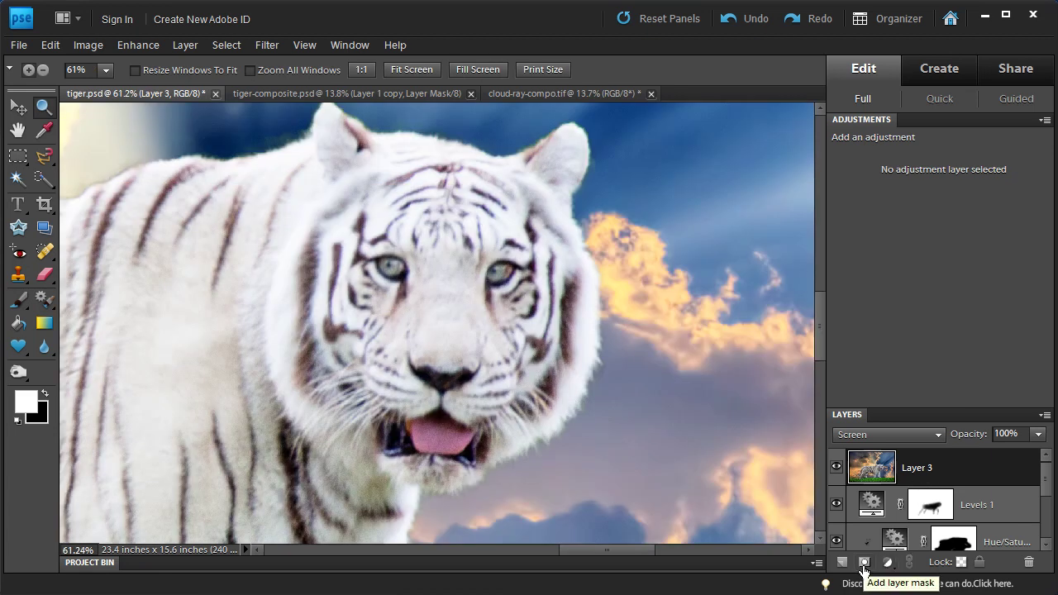
{"action": "left_click", "coordinate": [865, 562]}
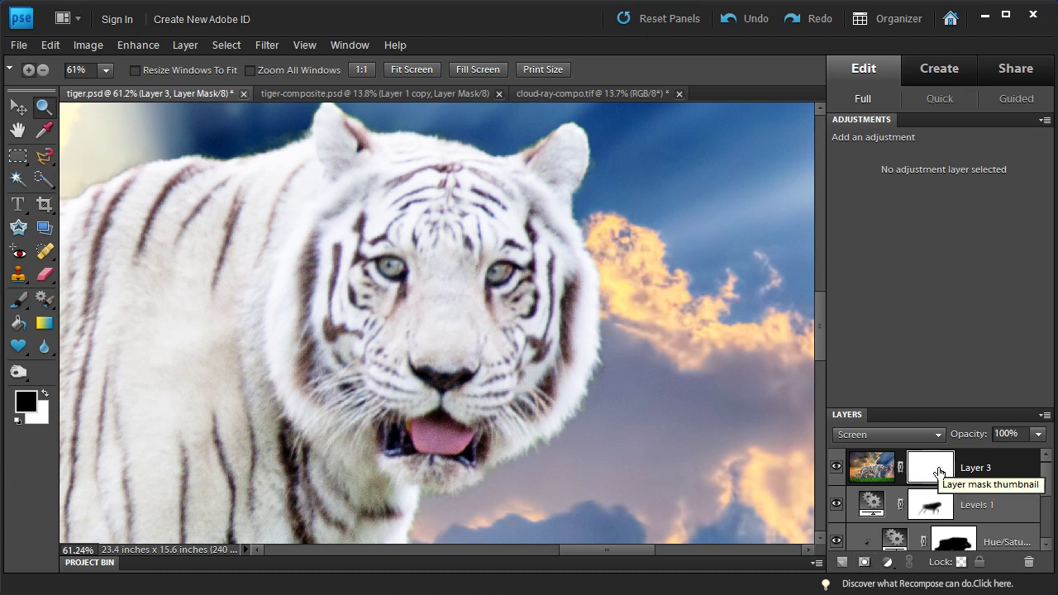
{"action": "key", "text": "ctrl+i"}
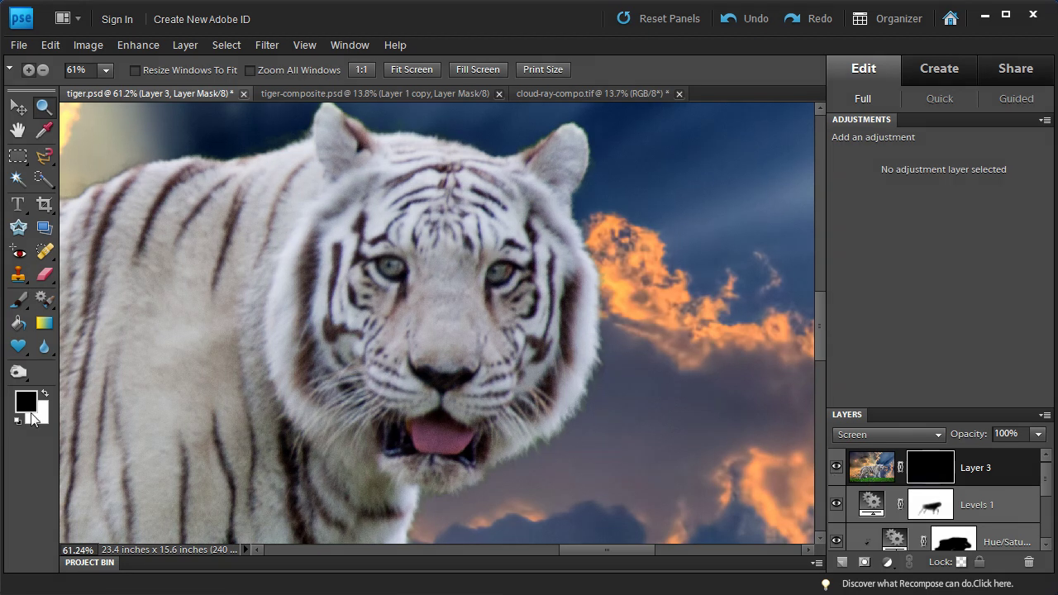
Paint white at 20% brush opacity on the Layer 3 mask to brighten the middle of the tiger's face
{"action": "left_click", "coordinate": [18, 299]}
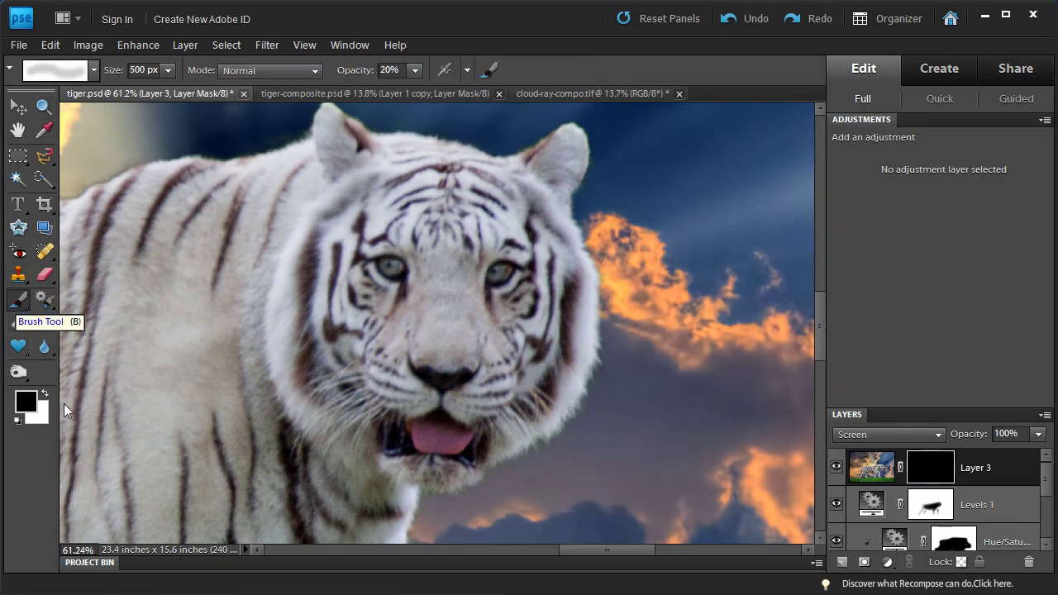
{"action": "left_click", "coordinate": [46, 394]}
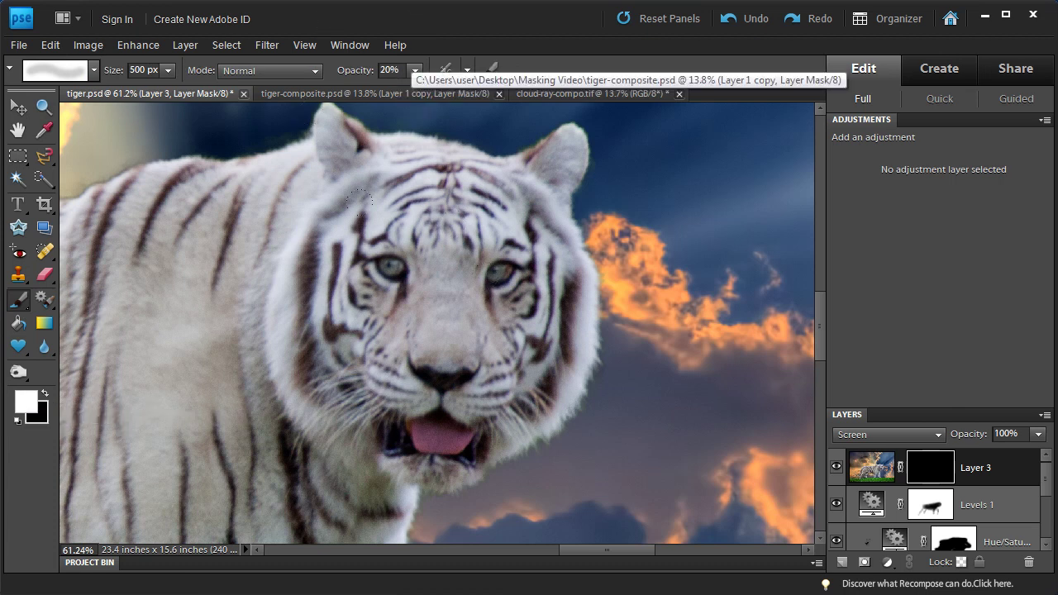
{"action": "mouse_move", "coordinate": [399, 240]}
{"action": "left_mouse_down"}
{"action": "mouse_move", "coordinate": [324, 224]}
{"action": "mouse_move", "coordinate": [385, 232]}
{"action": "mouse_move", "coordinate": [304, 320]}
{"action": "mouse_move", "coordinate": [348, 348]}
{"action": "mouse_move", "coordinate": [401, 360]}
{"action": "mouse_move", "coordinate": [401, 387]}
{"action": "mouse_move", "coordinate": [470, 320]}
{"action": "mouse_move", "coordinate": [468, 242]}
{"action": "mouse_move", "coordinate": [423, 212]}
{"action": "mouse_move", "coordinate": [434, 203]}
{"action": "mouse_move", "coordinate": [488, 279]}
{"action": "mouse_move", "coordinate": [463, 221]}
{"action": "mouse_move", "coordinate": [372, 323]}
{"action": "mouse_move", "coordinate": [472, 337]}
{"action": "mouse_move", "coordinate": [348, 258]}
{"action": "mouse_move", "coordinate": [393, 298]}
{"action": "left_mouse_up"}
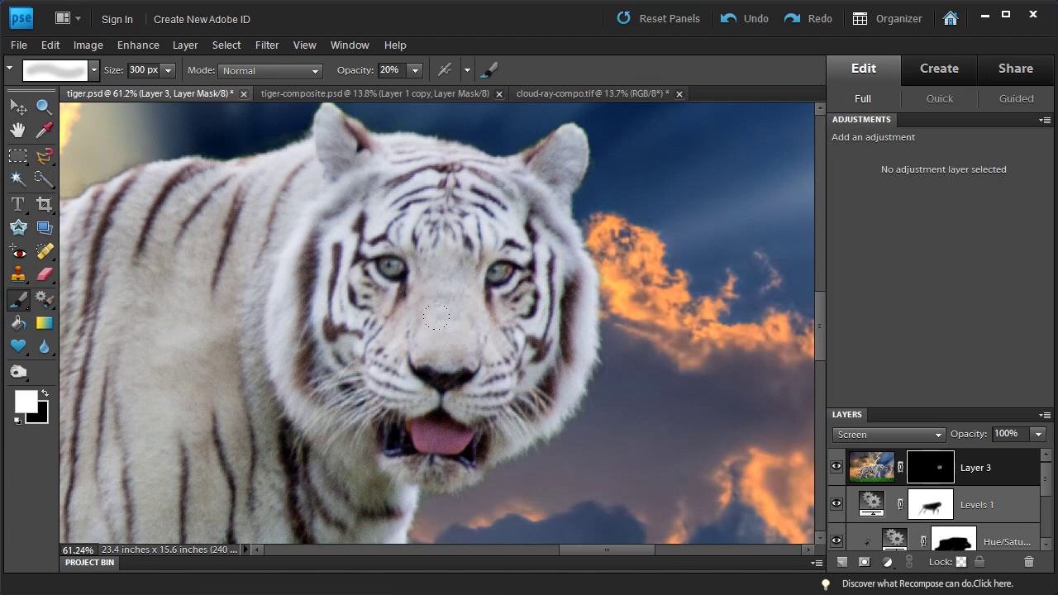
Brighten both of the tiger's eyes by painting white on the Layer 3 mask with a 50 px brush, raising its opacity to 100%
{"action": "key", "text": "bracketleft"}
{"action": "key", "text": "bracketleft"}
{"action": "key", "text": "bracketleft"}
{"action": "key", "text": "bracketleft"}
{"action": "key", "text": "bracketleft"}
{"action": "key", "text": "bracketleft"}
{"action": "key", "text": "bracketleft"}
{"action": "key", "text": "bracketleft"}
{"action": "key", "text": "bracketleft"}
{"action": "key", "text": "bracketleft"}
{"action": "key", "text": "bracketleft"}
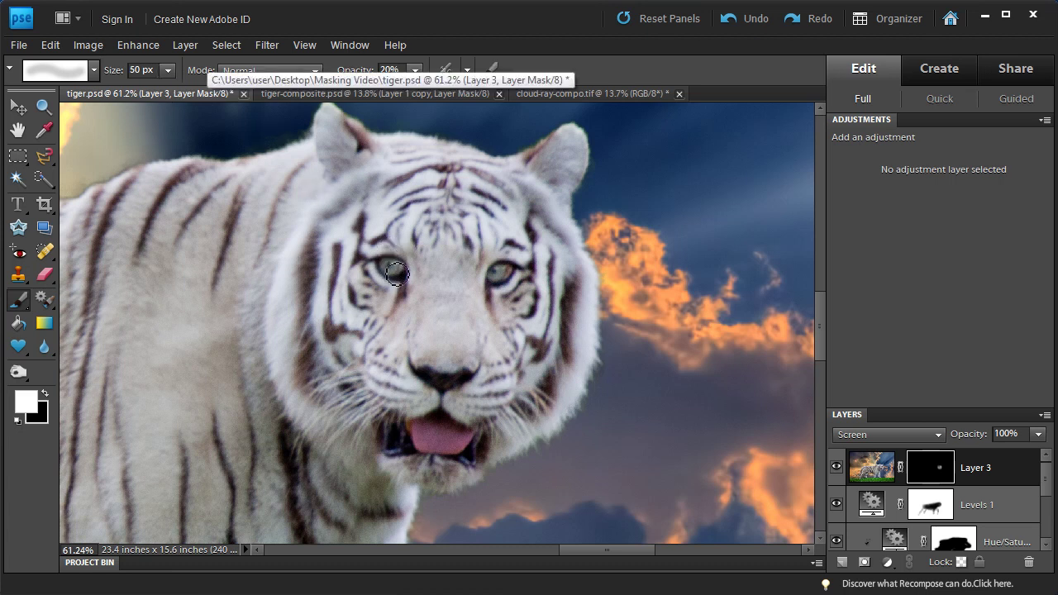
{"action": "left_click_drag", "start_coordinate": [400, 270], "coordinate": [403, 276]}
{"action": "mouse_move", "coordinate": [510, 289]}
{"action": "left_mouse_down"}
{"action": "mouse_move", "coordinate": [496, 275]}
{"action": "mouse_move", "coordinate": [504, 270]}
{"action": "left_mouse_up"}
{"action": "left_click", "coordinate": [360, 64]}
{"action": "type", "text": "100"}
{"action": "key", "text": "Return"}
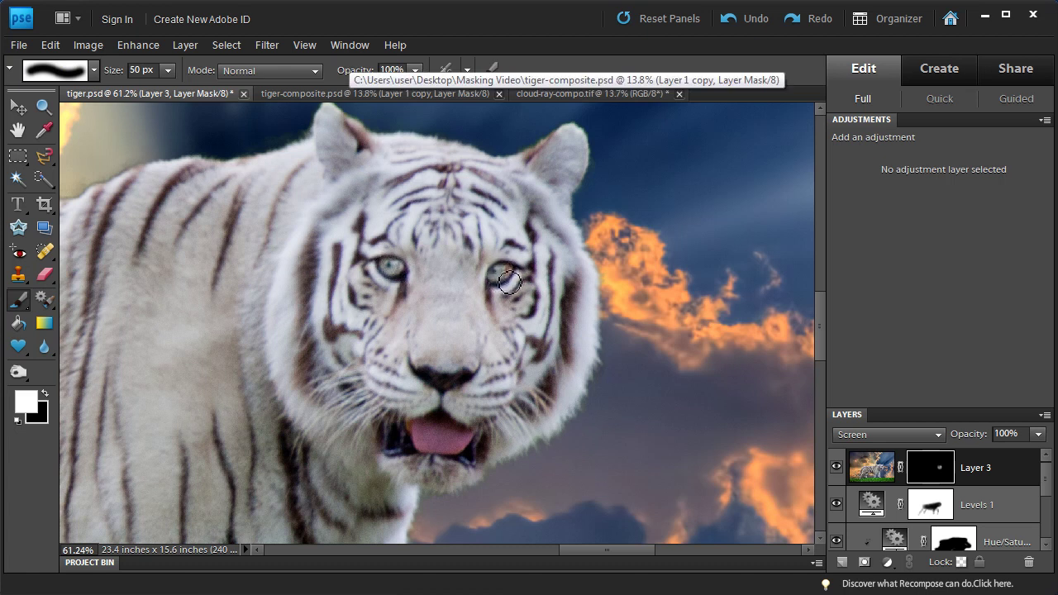
Compare the image with Layer 3 hidden and shown, both close up and with the whole picture in view
{"action": "left_click", "coordinate": [836, 469]}
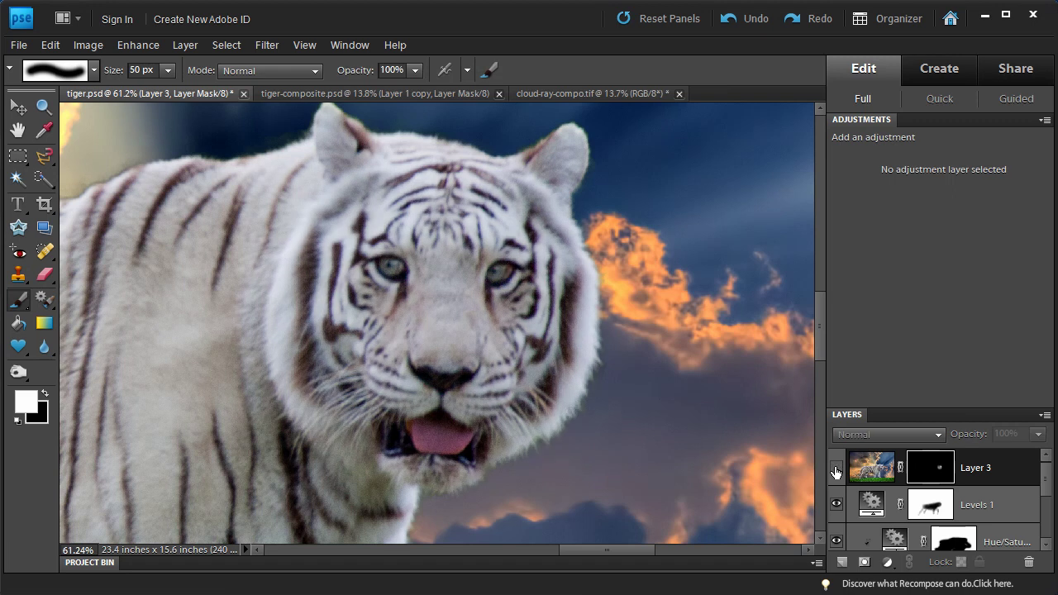
{"action": "left_click", "coordinate": [836, 469]}
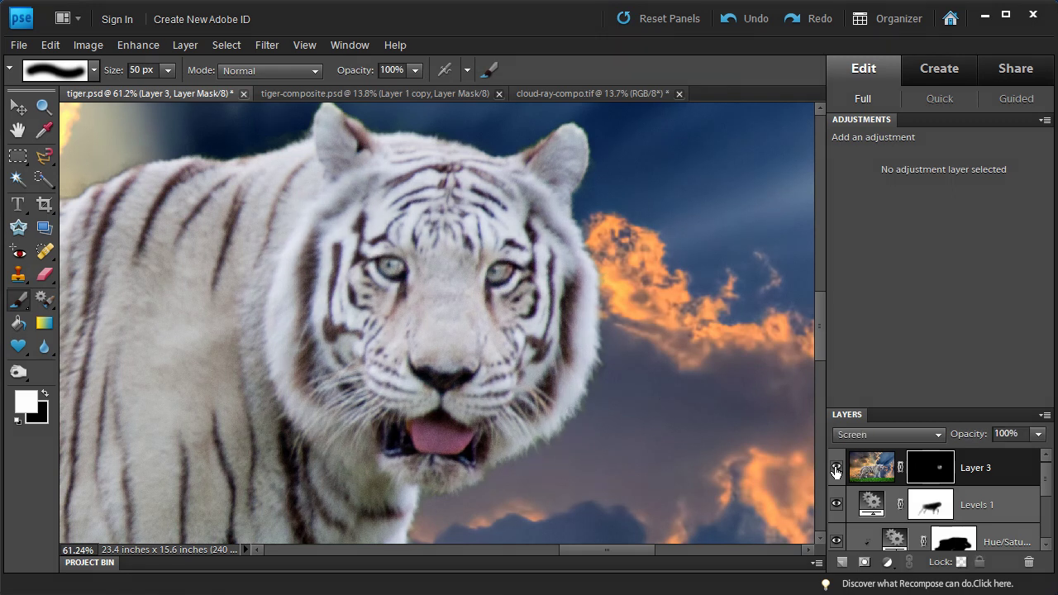
{"action": "key", "text": "ctrl+0"}
{"action": "left_click", "coordinate": [836, 469]}
{"action": "left_click", "coordinate": [836, 469]}
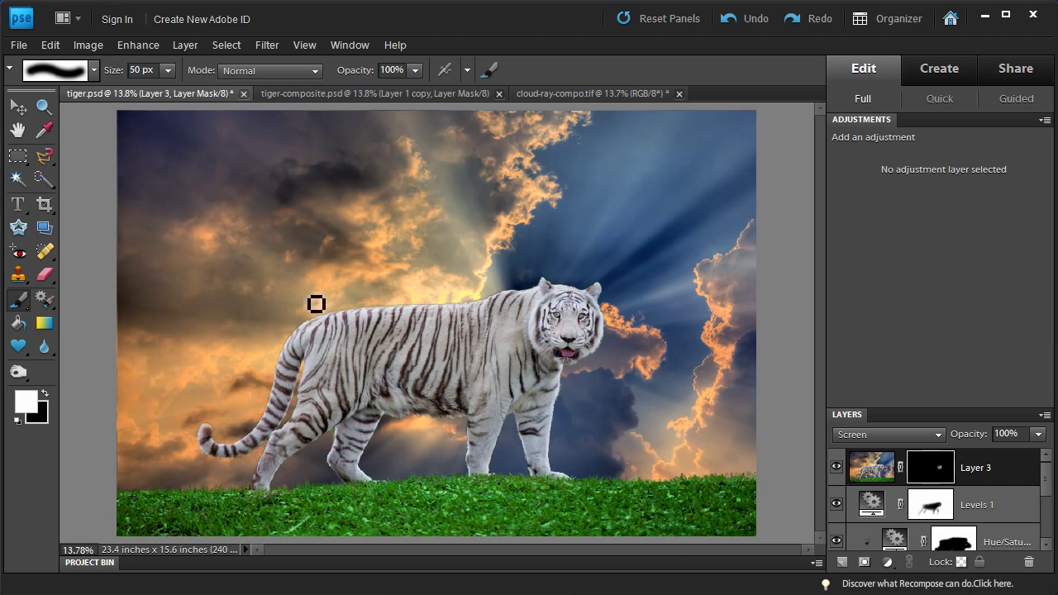
Set the brush to 500 px and 25% opacity and paint white on the Layer 3 mask over the tiger's shoulder and chest
{"action": "left_click", "coordinate": [119, 72]}
{"action": "left_click", "coordinate": [405, 70]}
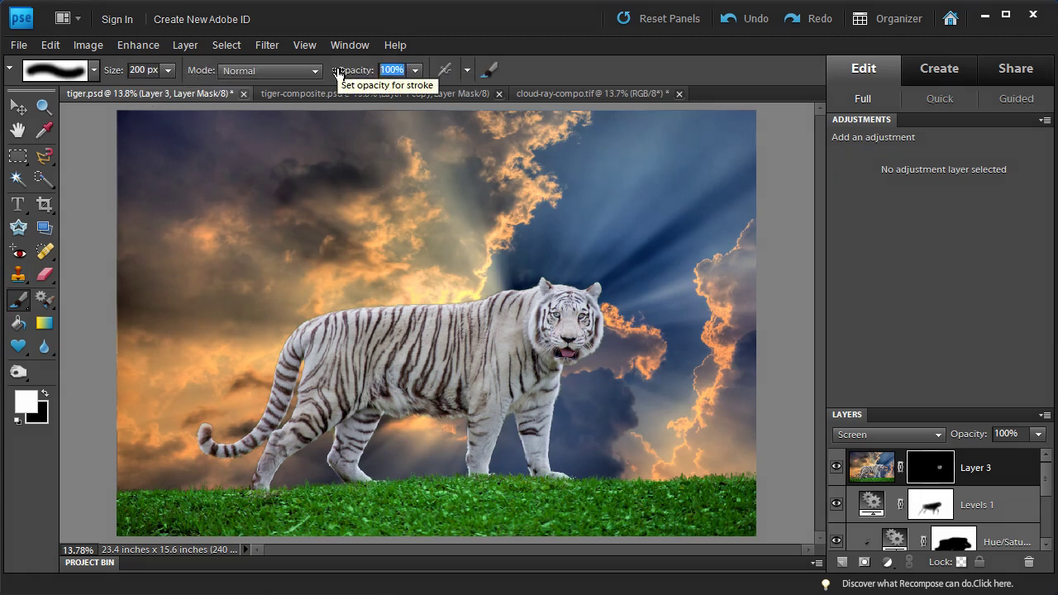
{"action": "type", "text": "25"}
{"action": "key", "text": "Return"}
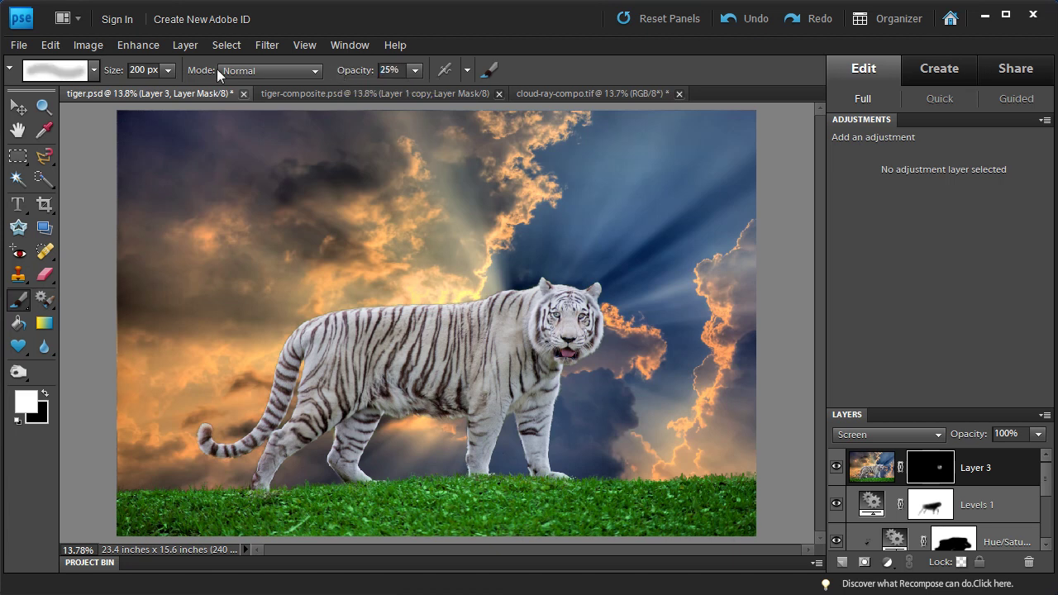
{"action": "left_click", "coordinate": [168, 70]}
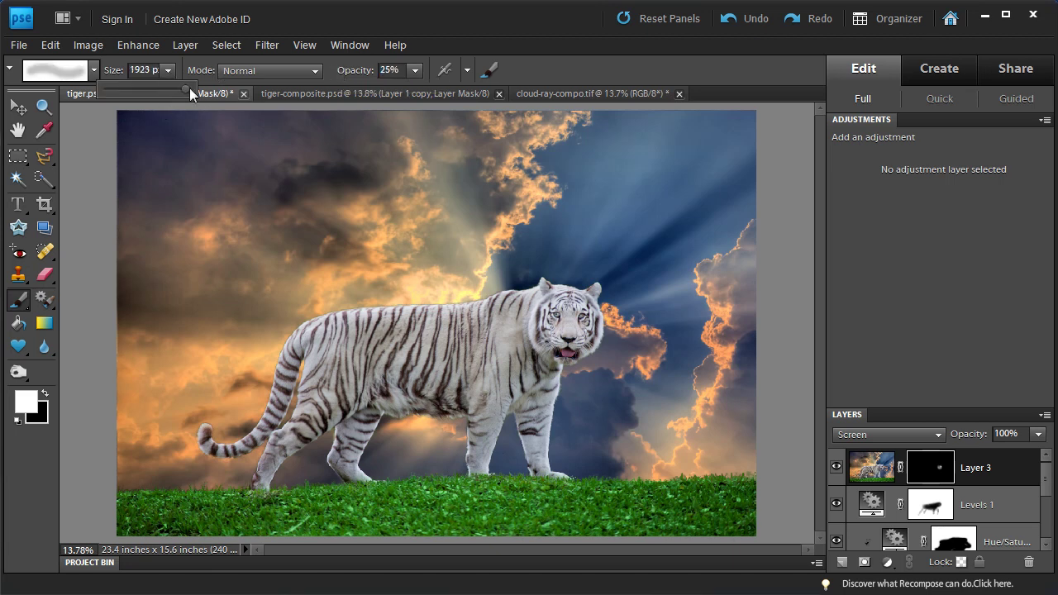
{"action": "left_click_drag", "start_coordinate": [189, 88], "coordinate": [209, 90]}
{"action": "left_click", "coordinate": [152, 71]}
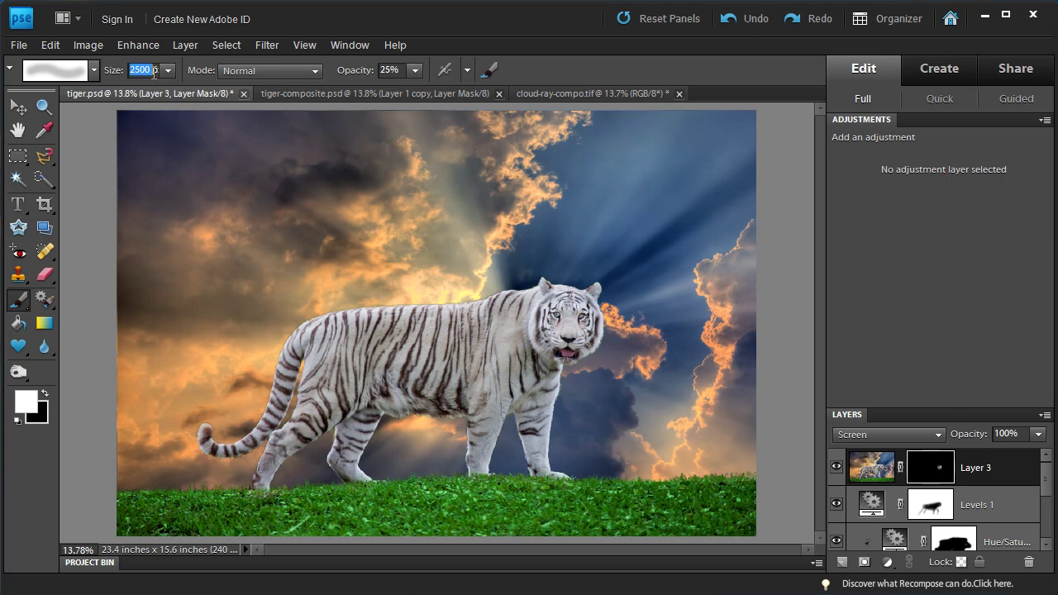
{"action": "type", "text": "500"}
{"action": "mouse_move", "coordinate": [496, 339]}
{"action": "left_mouse_down"}
{"action": "mouse_move", "coordinate": [356, 334]}
{"action": "mouse_move", "coordinate": [323, 359]}
{"action": "mouse_move", "coordinate": [420, 353]}
{"action": "mouse_move", "coordinate": [383, 367]}
{"action": "mouse_move", "coordinate": [493, 352]}
{"action": "mouse_move", "coordinate": [508, 365]}
{"action": "mouse_move", "coordinate": [481, 459]}
{"action": "mouse_move", "coordinate": [542, 387]}
{"action": "mouse_move", "coordinate": [541, 418]}
{"action": "left_mouse_up"}
Reduce the brush to 200 px and paint white on the Layer 3 mask over the tiger's hind leg and flank
{"action": "key", "text": "bracketleft"}
{"action": "key", "text": "bracketleft"}
{"action": "key", "text": "bracketleft"}
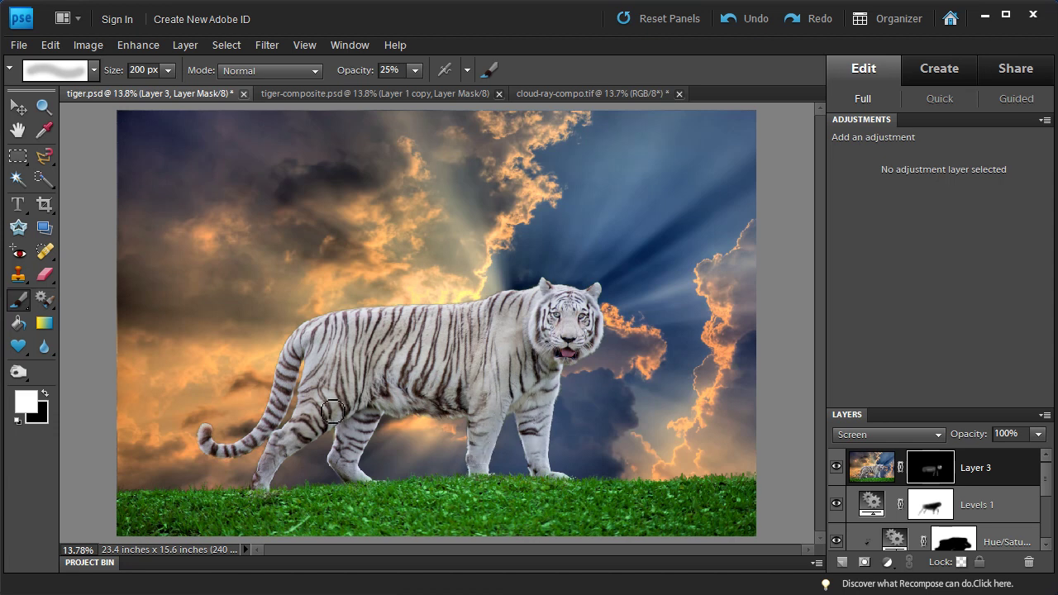
{"action": "mouse_move", "coordinate": [280, 459]}
{"action": "left_mouse_down"}
{"action": "mouse_move", "coordinate": [360, 425]}
{"action": "mouse_move", "coordinate": [360, 474]}
{"action": "mouse_move", "coordinate": [328, 357]}
{"action": "left_mouse_up"}
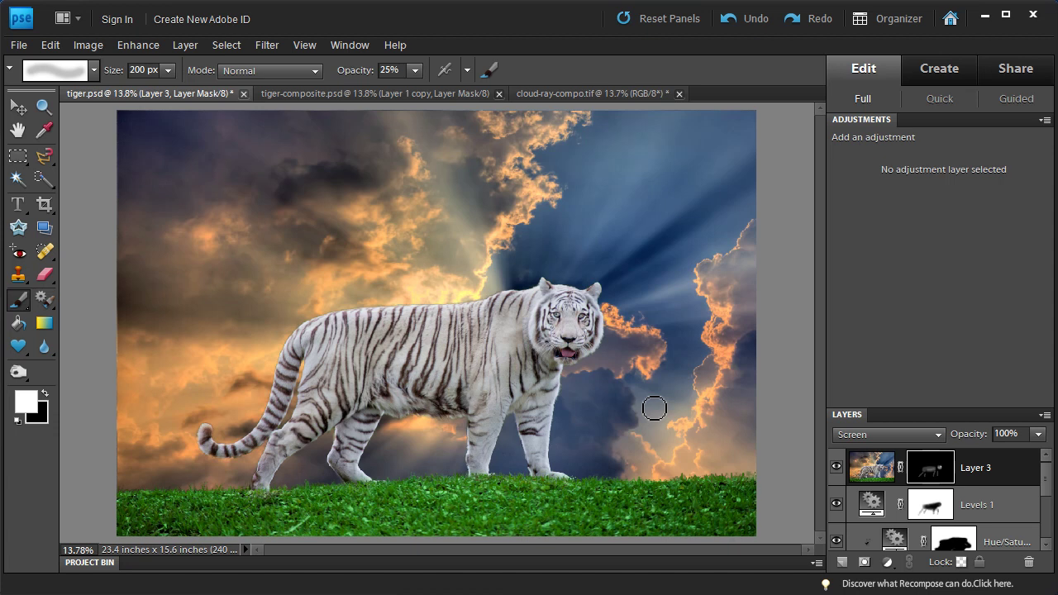
Add a Brightness/Contrast adjustment layer above Layer 3 with the default settings
{"action": "left_click", "coordinate": [889, 566]}
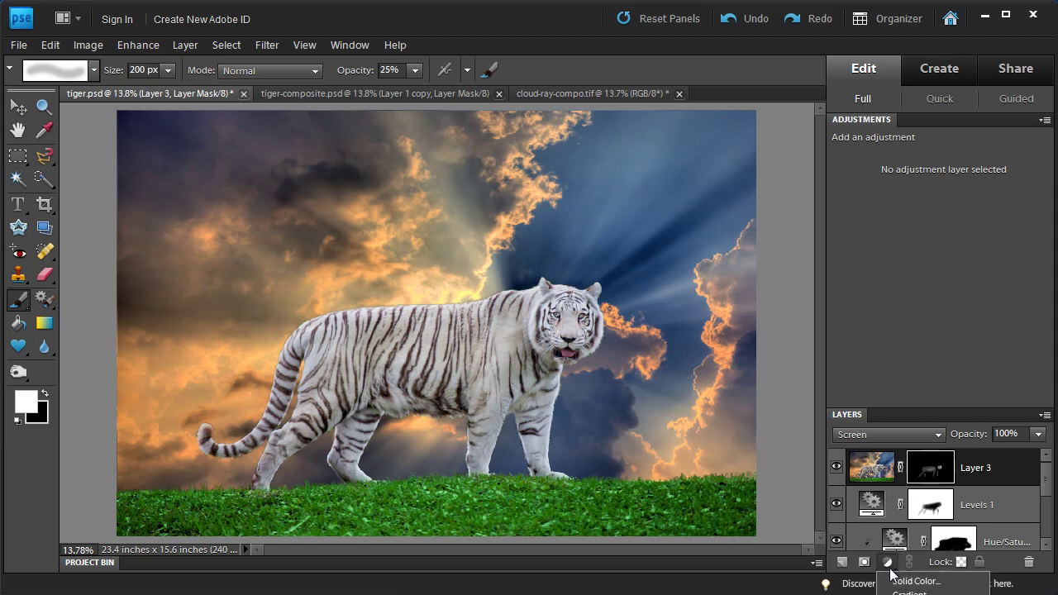
{"action": "left_click", "coordinate": [186, 44]}
{"action": "mouse_move", "coordinate": [255, 183]}
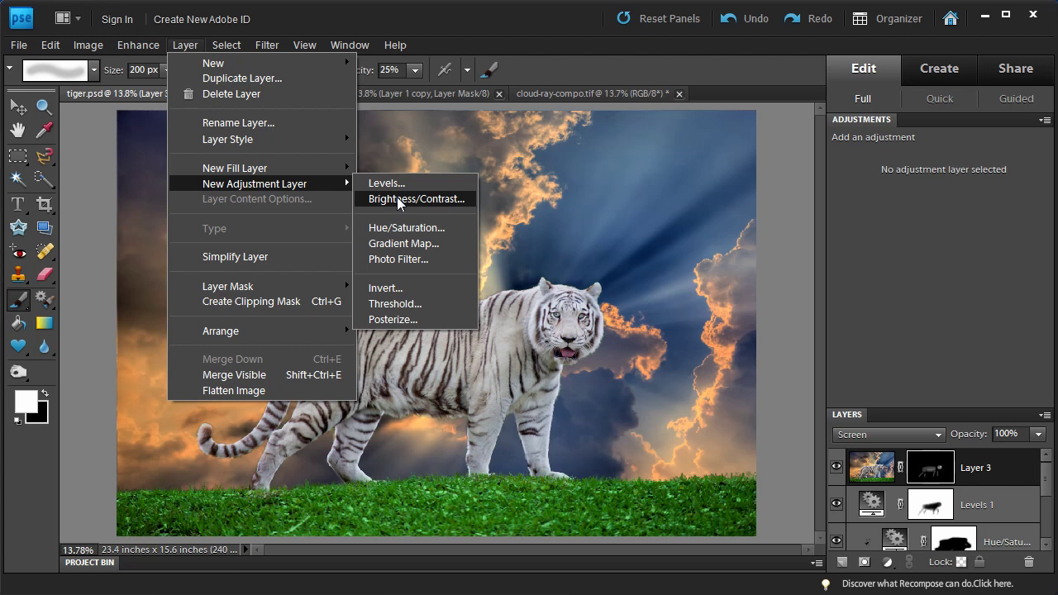
{"action": "left_click", "coordinate": [397, 198]}
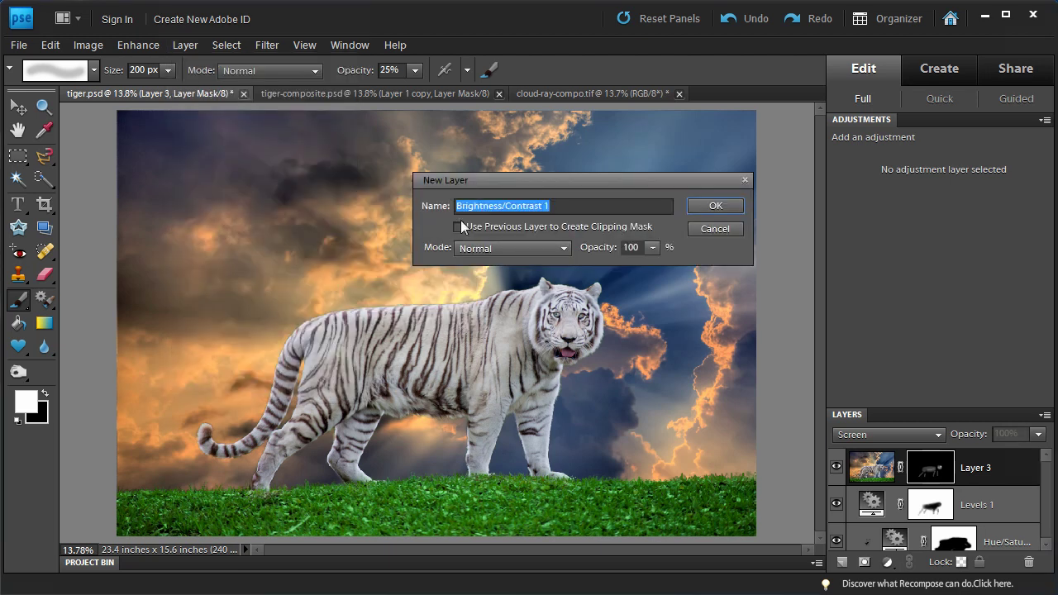
{"action": "left_click", "coordinate": [716, 209]}
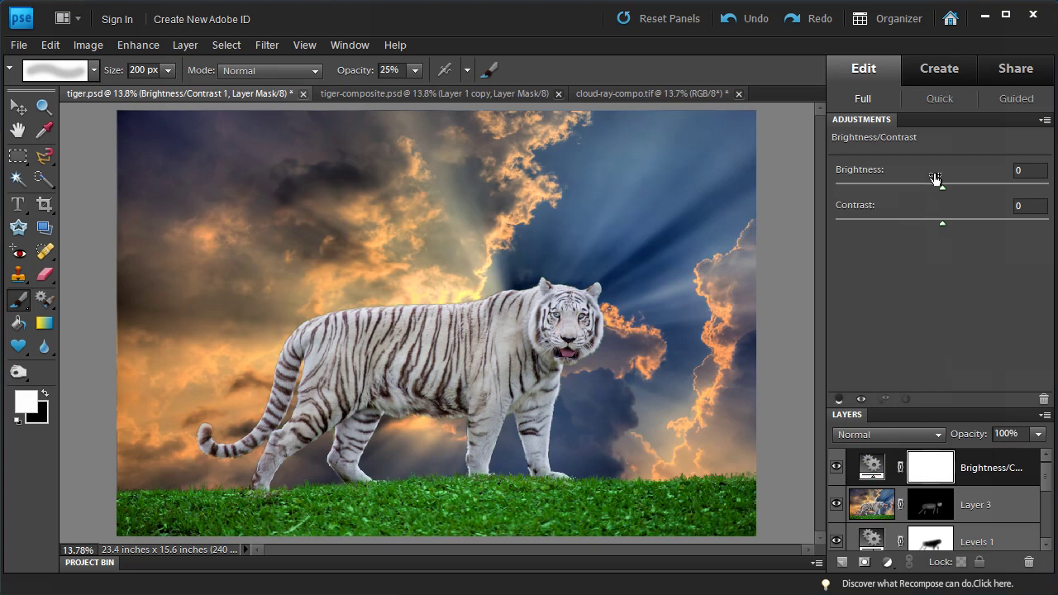
Set the brightness to -3 and the contrast to 35, and compare the image with the adjustment hidden and shown
{"action": "mouse_move", "coordinate": [942, 187]}
{"action": "left_mouse_down"}
{"action": "mouse_move", "coordinate": [925, 187]}
{"action": "mouse_move", "coordinate": [948, 191]}
{"action": "mouse_move", "coordinate": [921, 223]}
{"action": "mouse_move", "coordinate": [986, 235]}
{"action": "mouse_move", "coordinate": [956, 190]}
{"action": "mouse_move", "coordinate": [928, 191]}
{"action": "mouse_move", "coordinate": [946, 196]}
{"action": "left_mouse_up"}
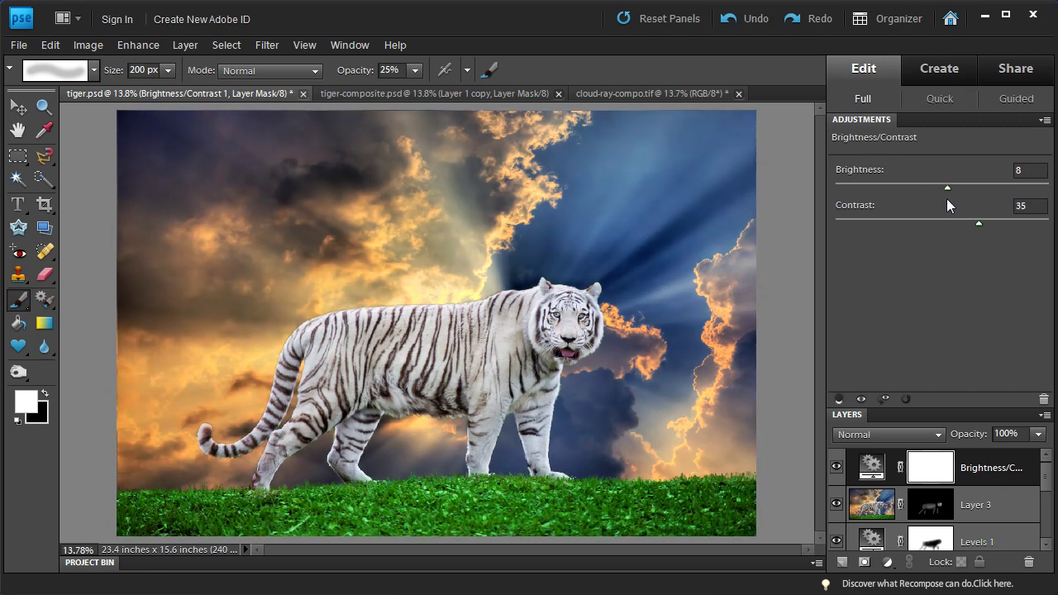
{"action": "left_click_drag", "start_coordinate": [978, 223], "coordinate": [979, 225]}
{"action": "left_click_drag", "start_coordinate": [945, 189], "coordinate": [941, 191]}
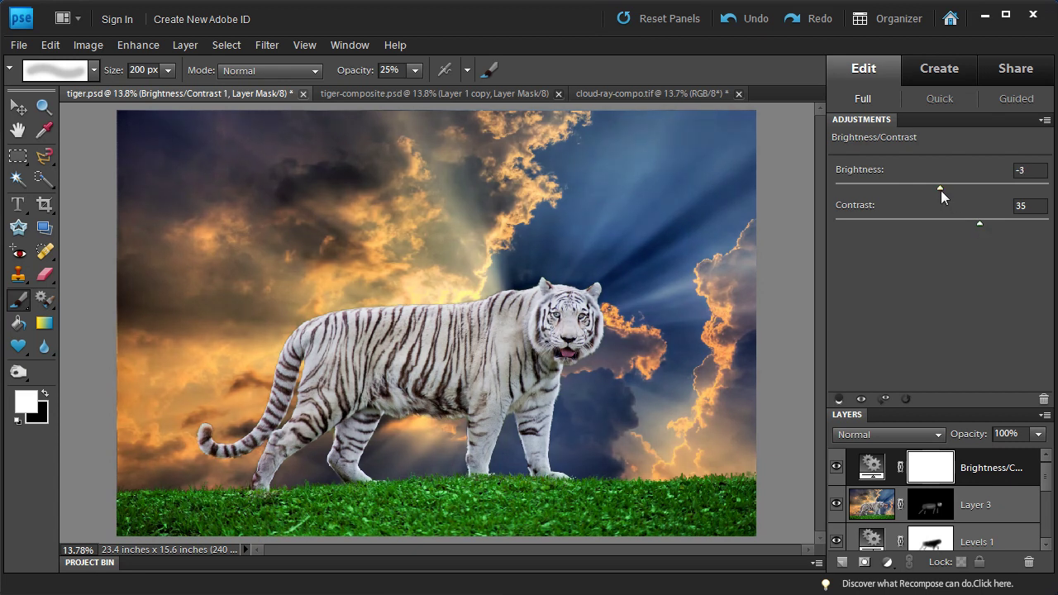
{"action": "left_click", "coordinate": [837, 468]}
{"action": "left_click", "coordinate": [837, 468]}
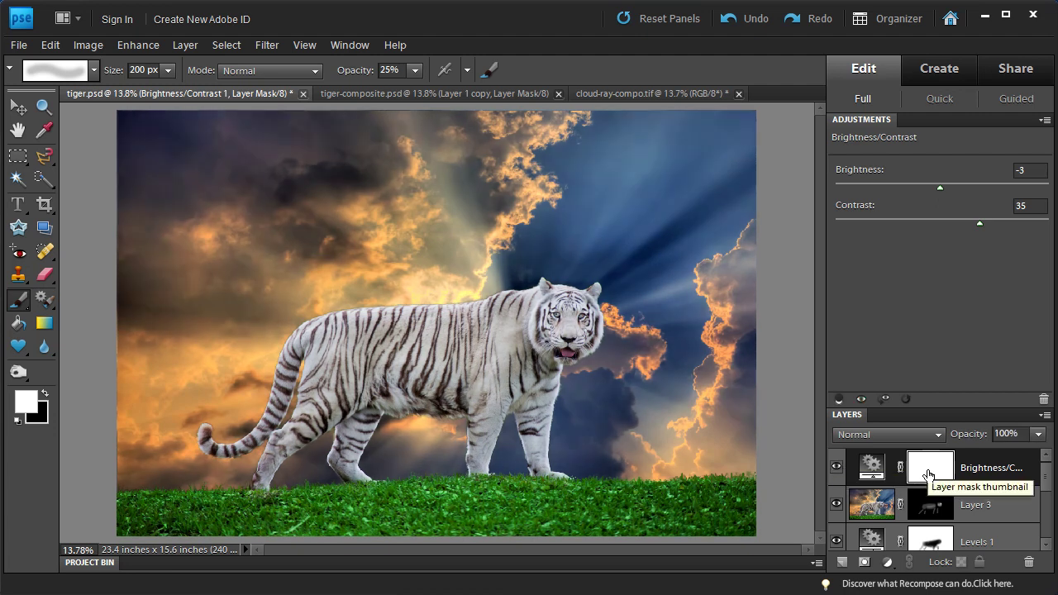
Invert the Brightness/Contrast mask to black and paint white over the tiger with an 800 px brush at 25% opacity
{"action": "key", "text": "ctrl+i"}
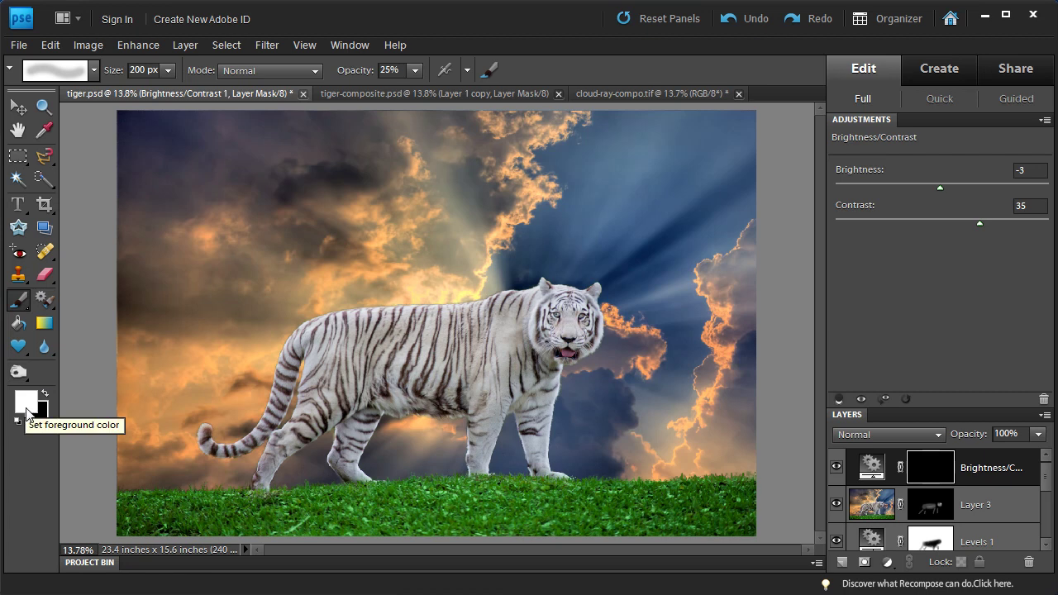
{"action": "key", "text": "bracketright"}
{"action": "key", "text": "bracketright"}
{"action": "key", "text": "bracketright"}
{"action": "key", "text": "bracketright"}
{"action": "key", "text": "bracketright"}
{"action": "key", "text": "bracketright"}
{"action": "key", "text": "bracketright"}
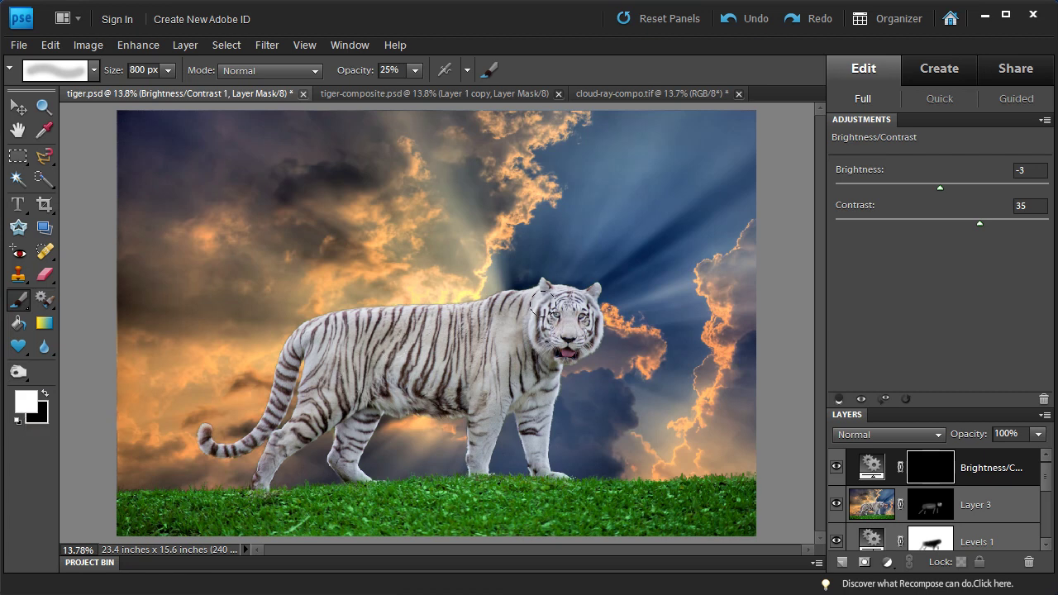
{"action": "mouse_move", "coordinate": [506, 310]}
{"action": "left_mouse_down"}
{"action": "mouse_move", "coordinate": [457, 329]}
{"action": "mouse_move", "coordinate": [529, 306]}
{"action": "mouse_move", "coordinate": [436, 340]}
{"action": "mouse_move", "coordinate": [500, 317]}
{"action": "mouse_move", "coordinate": [320, 327]}
{"action": "mouse_move", "coordinate": [331, 339]}
{"action": "mouse_move", "coordinate": [308, 354]}
{"action": "mouse_move", "coordinate": [415, 347]}
{"action": "mouse_move", "coordinate": [482, 327]}
{"action": "mouse_move", "coordinate": [460, 348]}
{"action": "left_mouse_up"}
{"action": "mouse_move", "coordinate": [453, 340]}
{"action": "left_mouse_down"}
{"action": "mouse_move", "coordinate": [496, 345]}
{"action": "mouse_move", "coordinate": [466, 451]}
{"action": "mouse_move", "coordinate": [526, 335]}
{"action": "left_mouse_up"}
{"action": "key", "text": "bracketleft"}
{"action": "left_click", "coordinate": [836, 468]}
{"action": "left_click", "coordinate": [836, 470]}
Enlarge the brush to 1300 px and paint white on the Brightness/Contrast mask over the clouds above the tiger
{"action": "key", "text": "bracketright"}
{"action": "key", "text": "bracketright"}
{"action": "key", "text": "bracketright"}
{"action": "key", "text": "bracketright"}
{"action": "key", "text": "bracketright"}
{"action": "key", "text": "bracketright"}
{"action": "key", "text": "bracketright"}
{"action": "key", "text": "bracketright"}
{"action": "key", "text": "bracketright"}
{"action": "left_click_drag", "start_coordinate": [426, 240], "coordinate": [314, 219]}
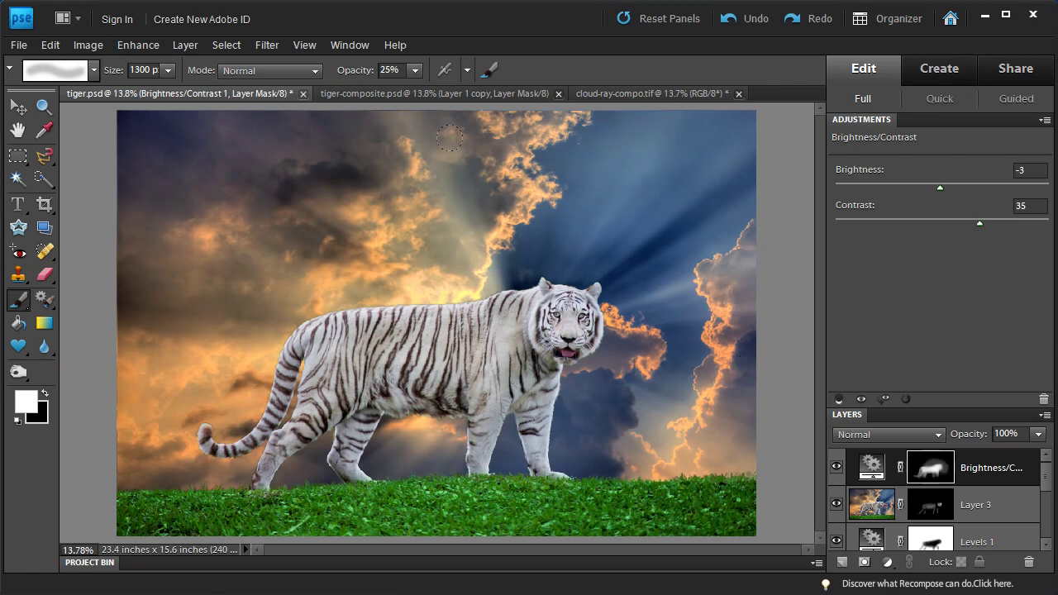
{"action": "left_click", "coordinate": [402, 70]}
{"action": "type", "text": "1000"}
{"action": "key", "text": "Return"}
{"action": "left_click", "coordinate": [570, 225]}
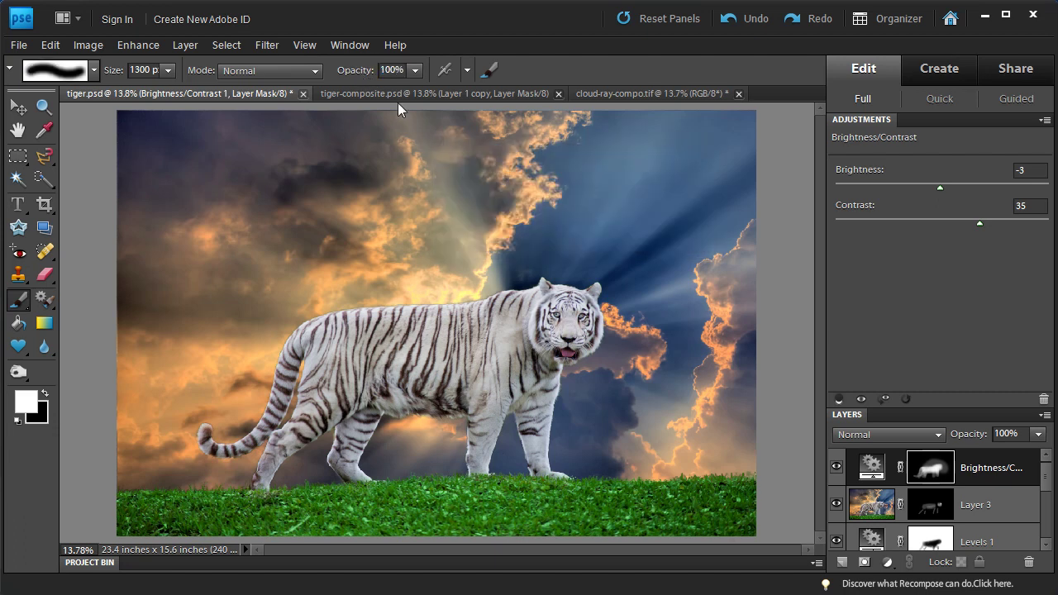
Lower the brush opacity to 10%, enlarge it to 1700 px, and paint white on the Brightness/Contrast mask over the sky around the tiger
{"action": "left_click", "coordinate": [403, 70]}
{"action": "type", "text": "10"}
{"action": "key", "text": "Return"}
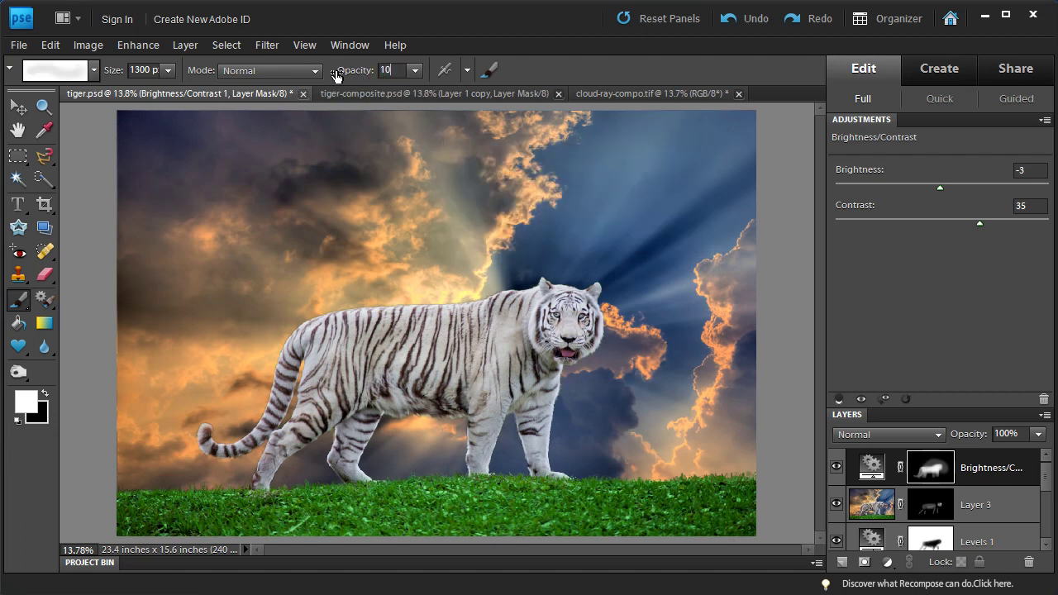
{"action": "mouse_move", "coordinate": [533, 227]}
{"action": "left_mouse_down"}
{"action": "mouse_move", "coordinate": [537, 386]}
{"action": "mouse_move", "coordinate": [281, 364]}
{"action": "mouse_move", "coordinate": [517, 398]}
{"action": "left_mouse_up"}
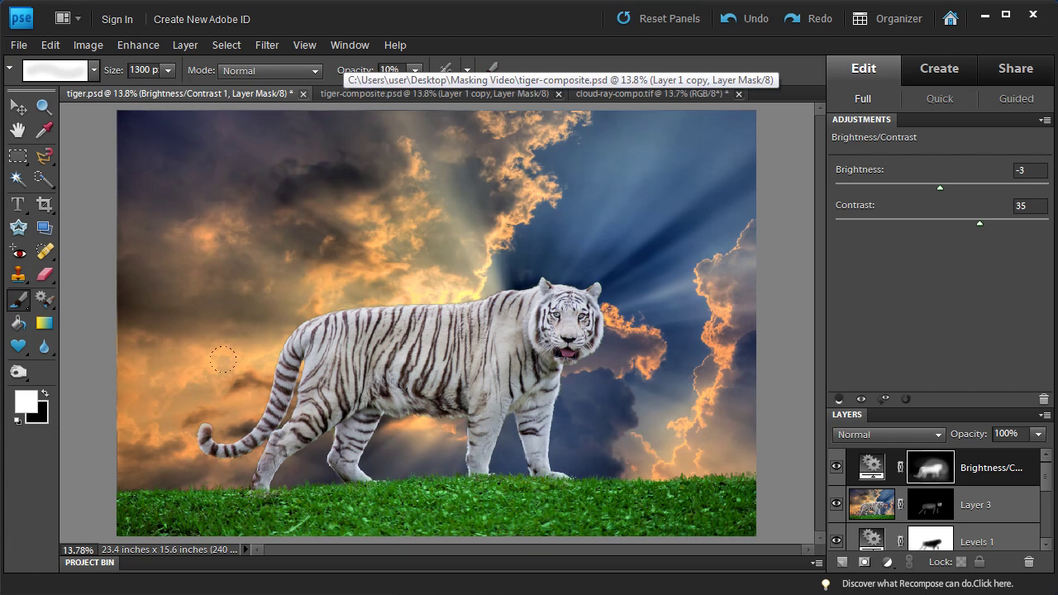
{"action": "key", "text": "bracketright"}
{"action": "key", "text": "bracketright"}
{"action": "key", "text": "bracketright"}
{"action": "key", "text": "bracketright"}
{"action": "mouse_move", "coordinate": [197, 246]}
{"action": "left_mouse_down"}
{"action": "mouse_move", "coordinate": [631, 195]}
{"action": "mouse_move", "coordinate": [646, 250]}
{"action": "mouse_move", "coordinate": [246, 314]}
{"action": "mouse_move", "coordinate": [147, 310]}
{"action": "left_mouse_up"}
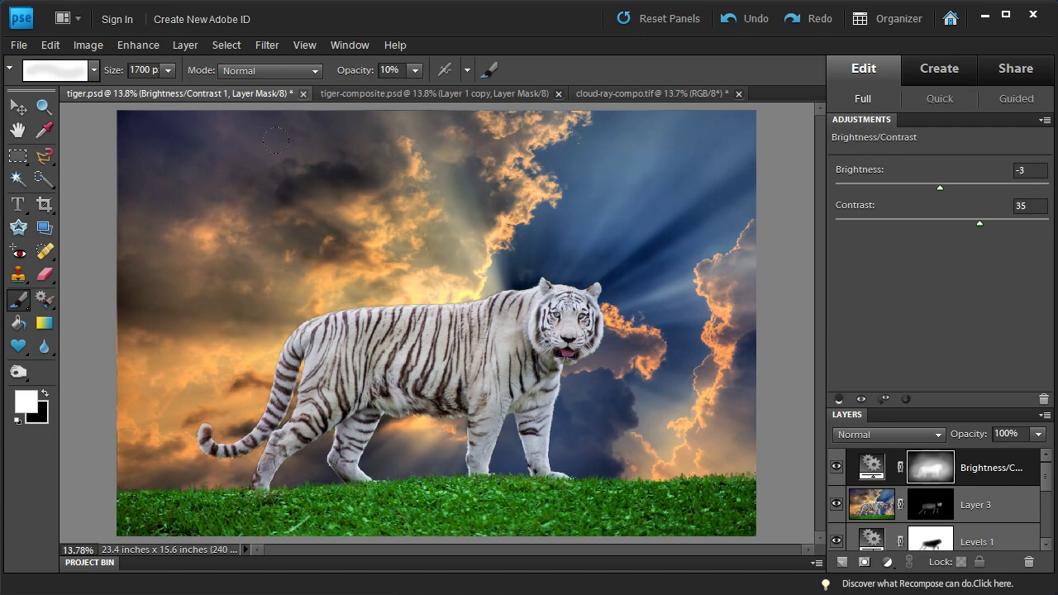
Add a Levels adjustment layer on top with shadow input 14, midtone input 1.03 and highlight input 238
{"action": "left_click", "coordinate": [187, 44]}
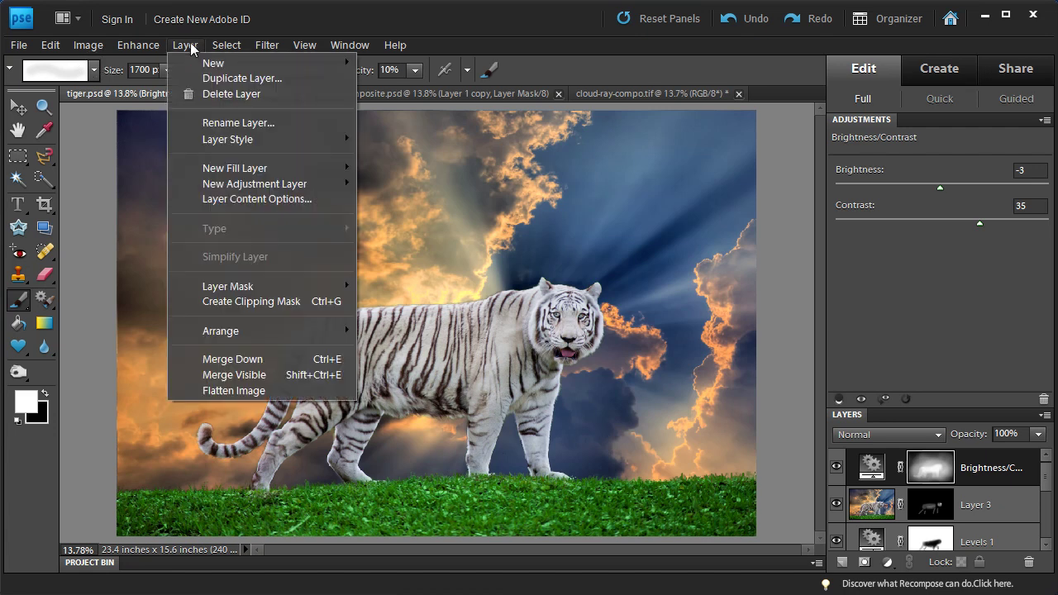
{"action": "mouse_move", "coordinate": [262, 188]}
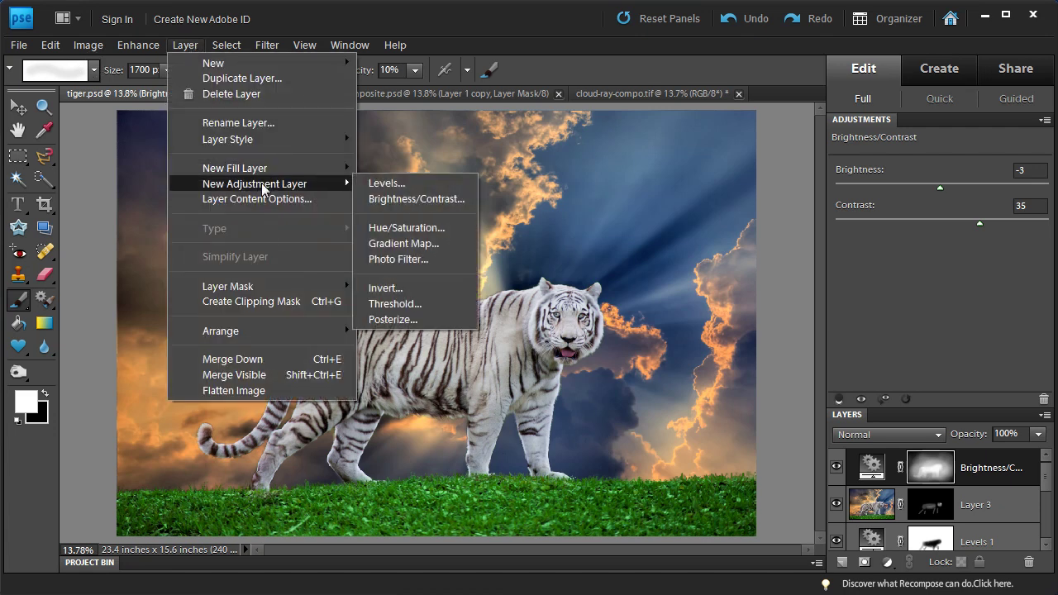
{"action": "left_click", "coordinate": [378, 181]}
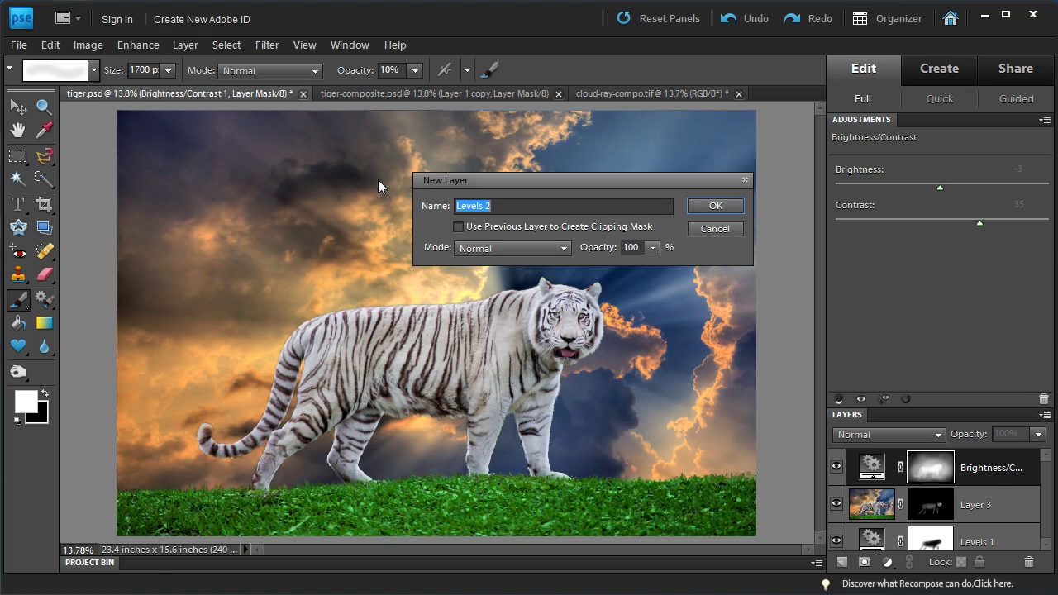
{"action": "left_click", "coordinate": [715, 205]}
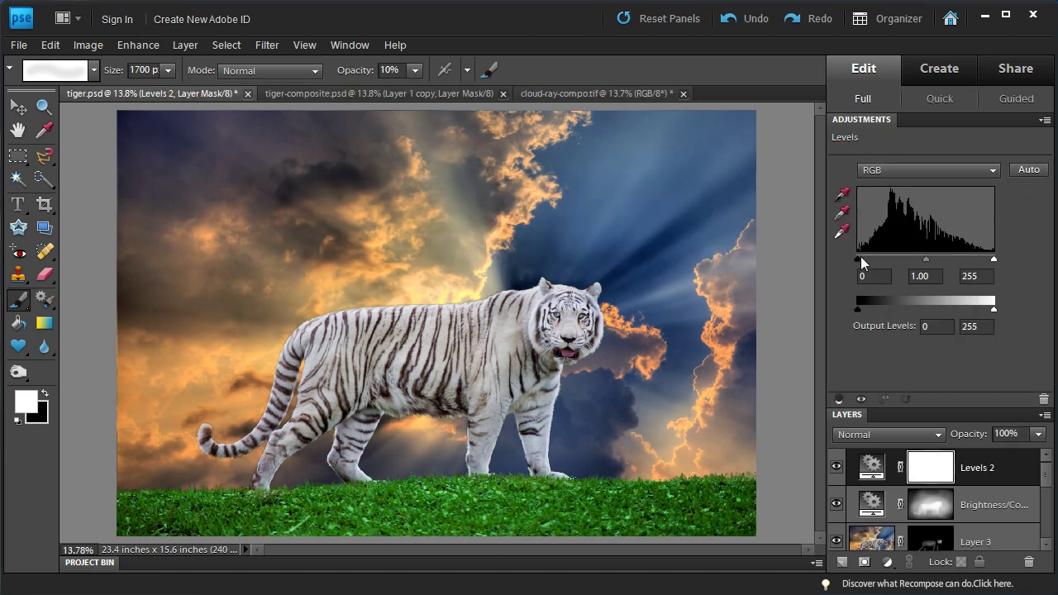
{"action": "left_click_drag", "start_coordinate": [860, 258], "coordinate": [865, 259]}
{"action": "left_click_drag", "start_coordinate": [994, 259], "coordinate": [985, 259]}
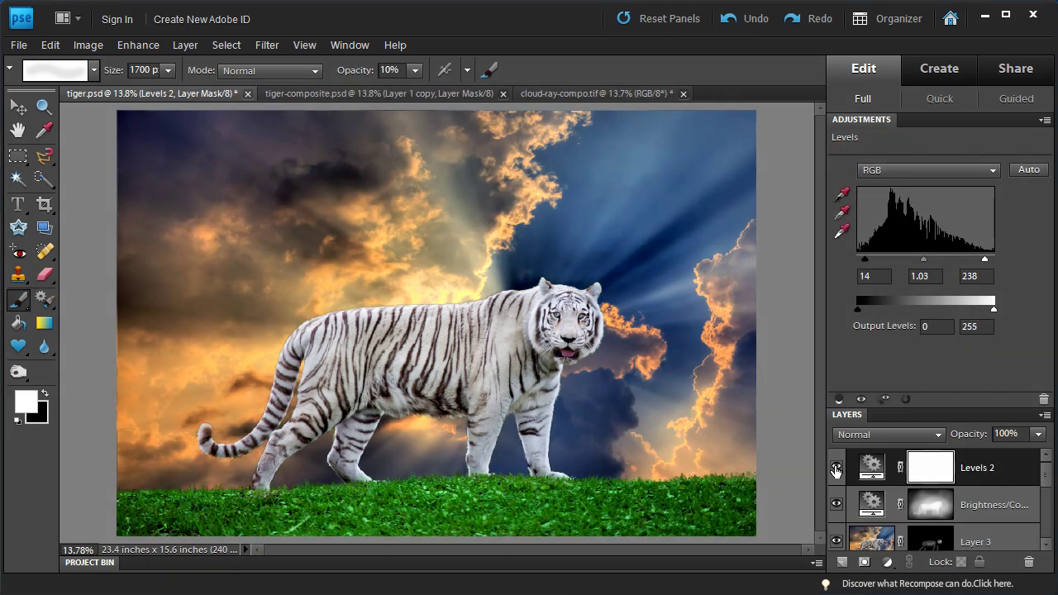